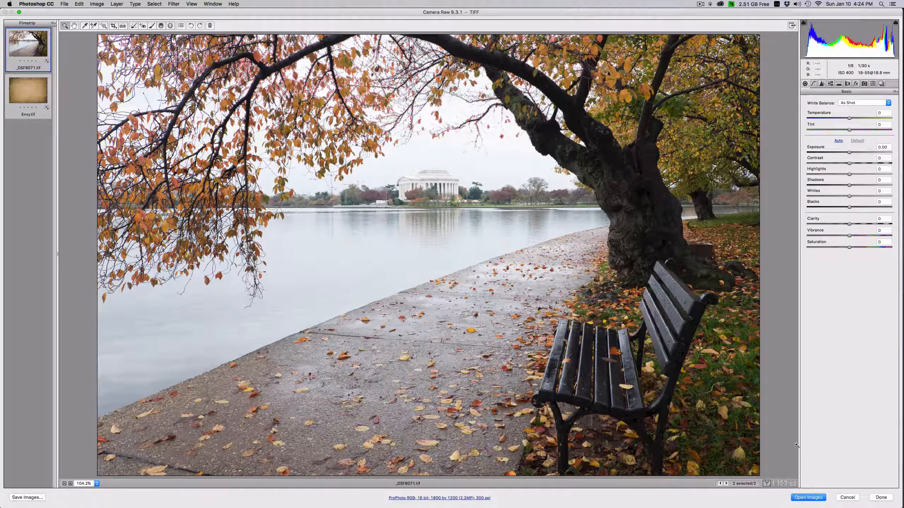
# Step: Open both selected images, _DSF8071.tif and Envy.tif, from Camera Raw as smart objects
pyautogui.press('shift')
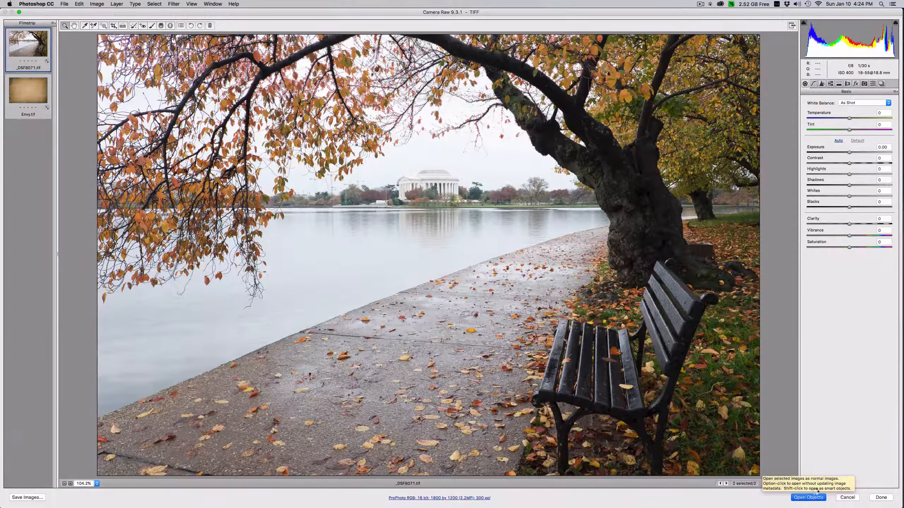
pyautogui.keyDown('shift'); pyautogui.click(814, 497); pyautogui.keyUp('shift')
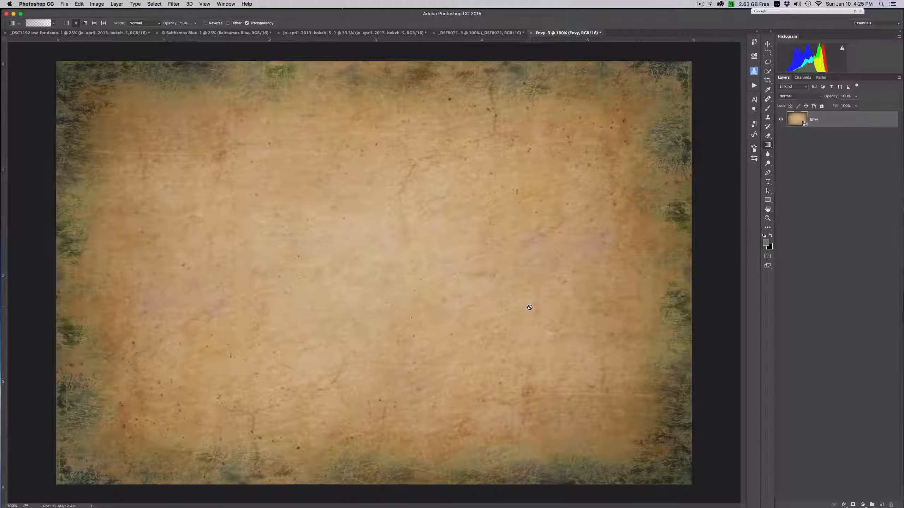
pyautogui.click(174, 4)
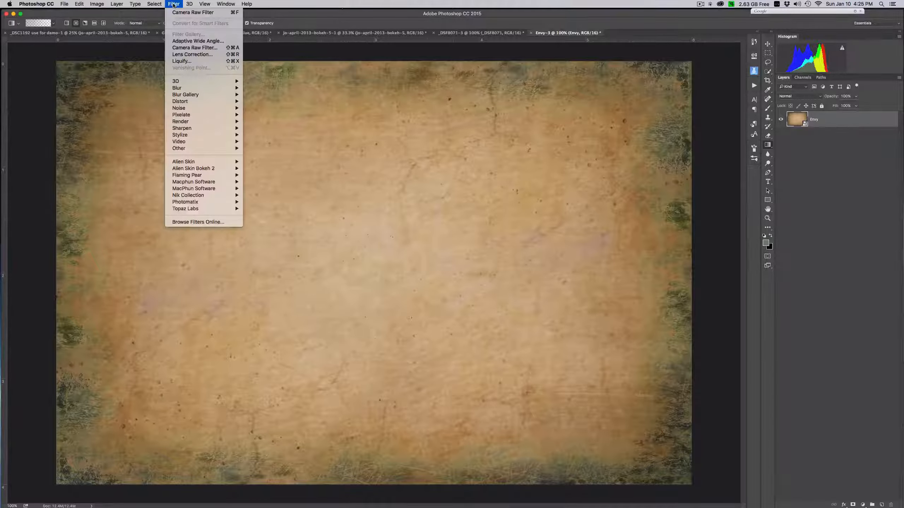
pyautogui.click(193, 47)
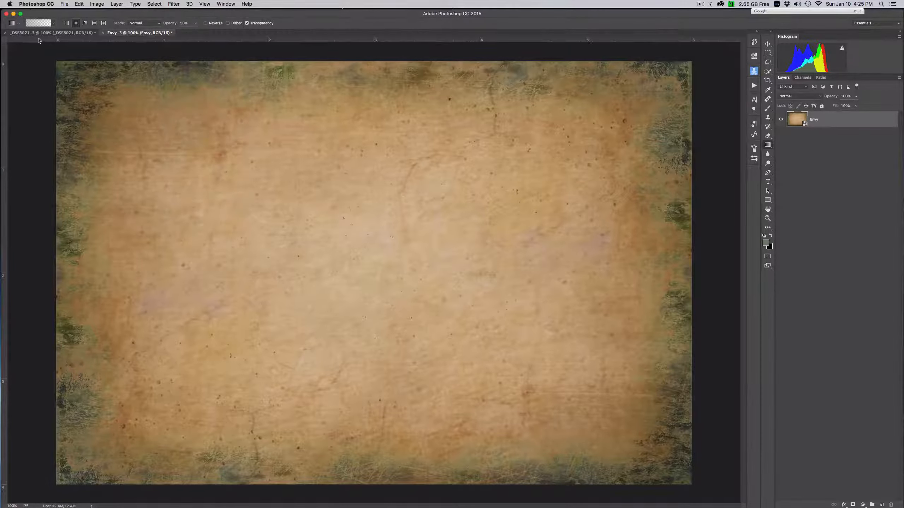
pyautogui.click(98, 32)
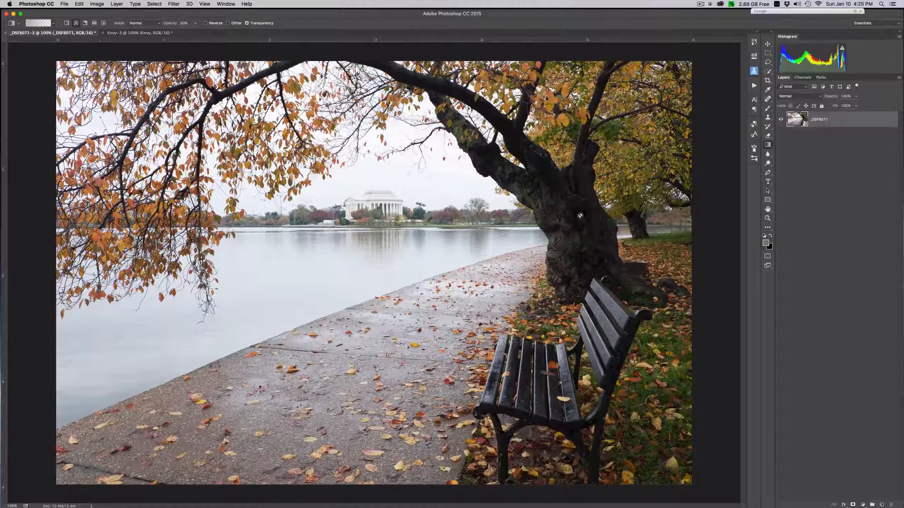
pyautogui.click(132, 33)
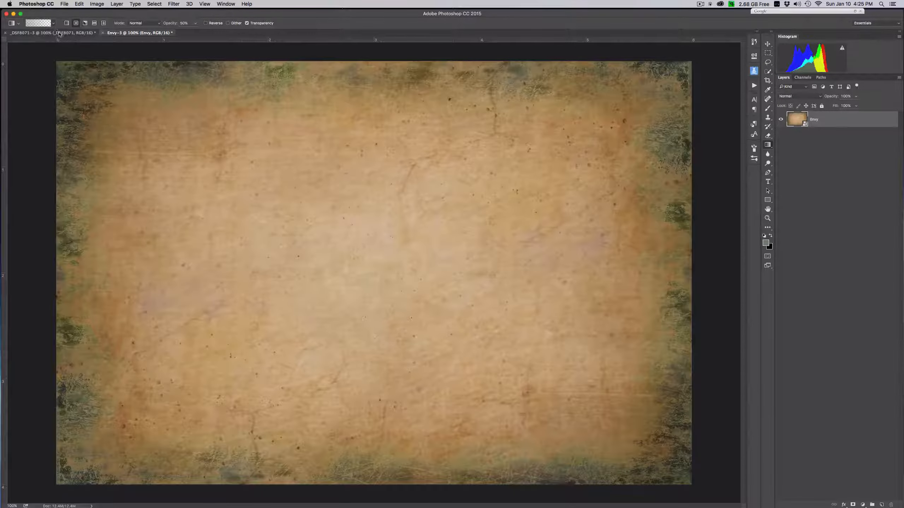
# Step: Reopen the _DSF8071 smart object in Camera Raw and set Exposure to -0.40 and Contrast to +3
pyautogui.click(64, 33)
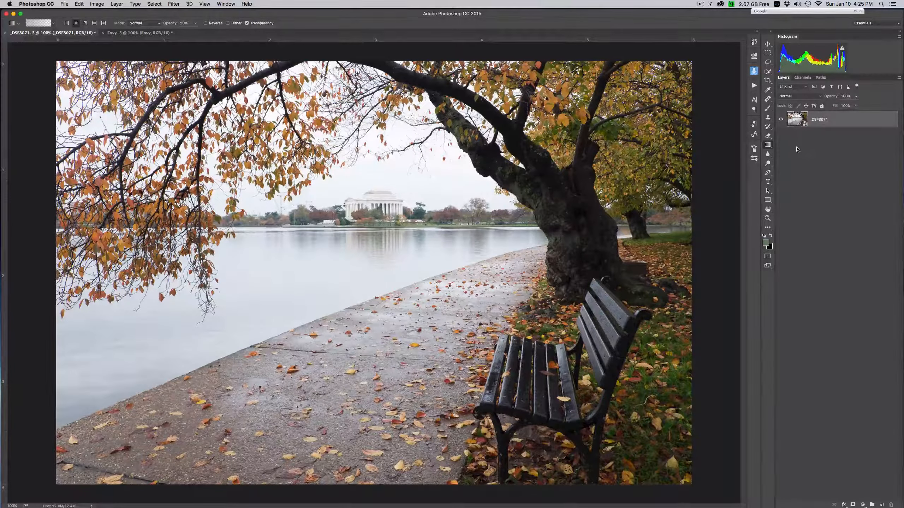
pyautogui.doubleClick(805, 127)
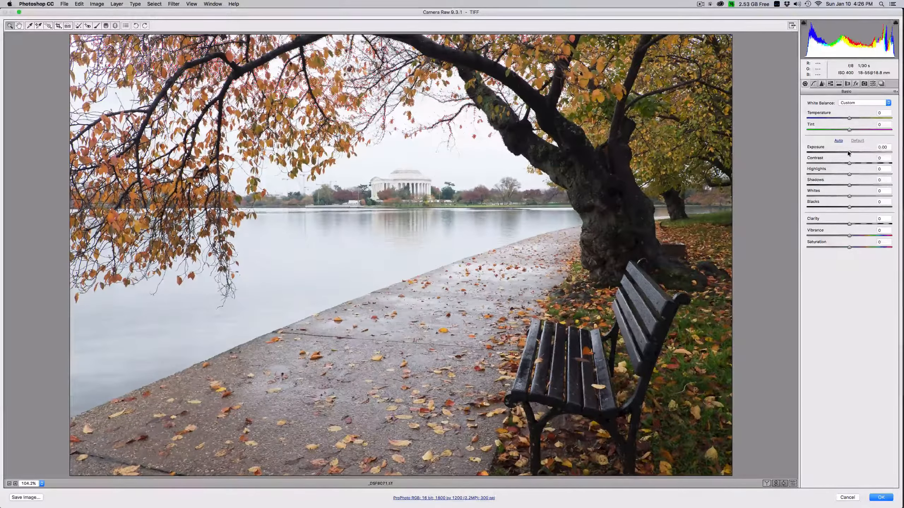
pyautogui.moveTo(849, 153); pyautogui.dragTo(843, 152)
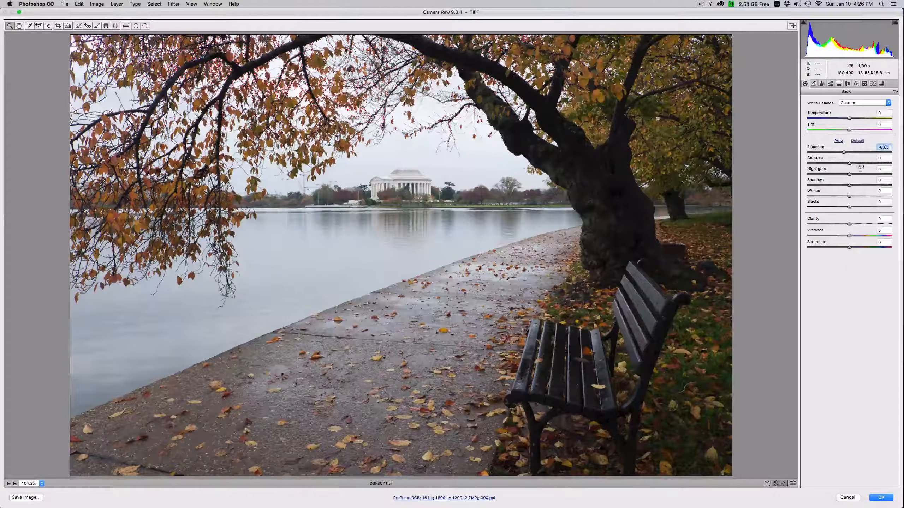
pyautogui.moveTo(849, 163); pyautogui.dragTo(851, 163)
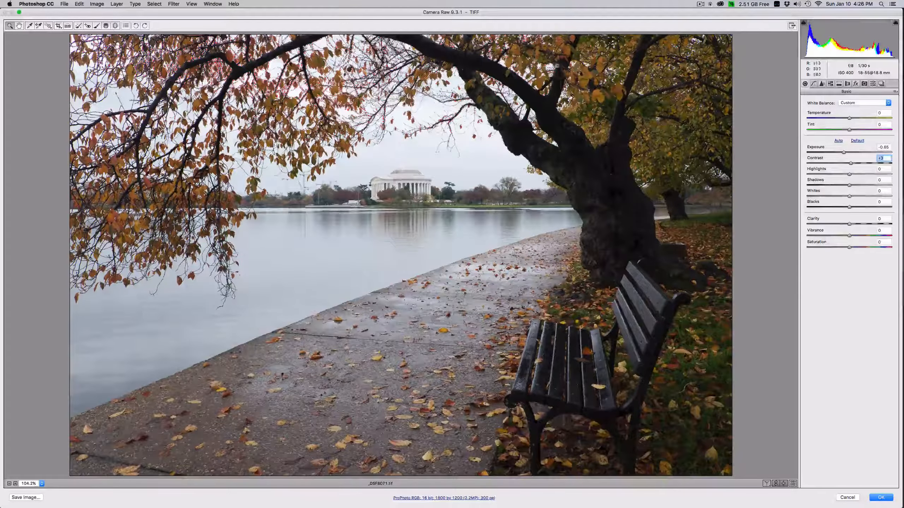
pyautogui.click(847, 152)
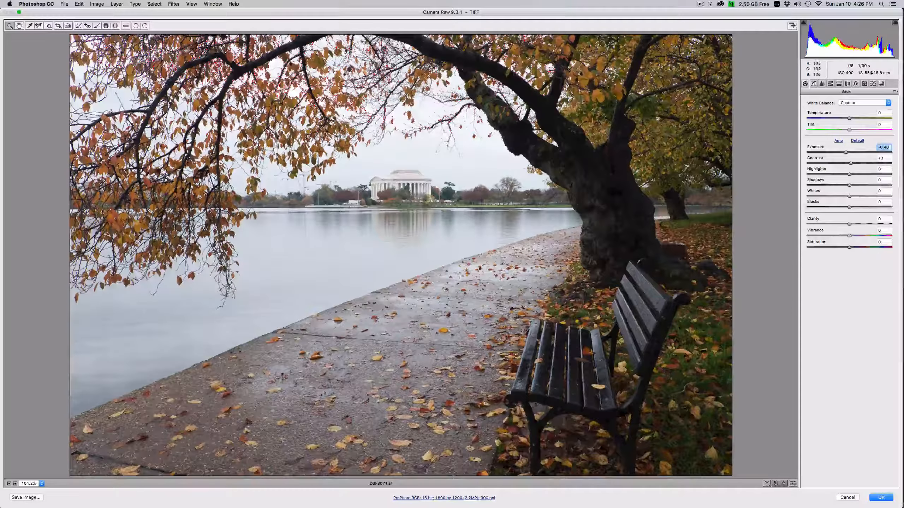
# Step: Add a diagonal Graduated Filter from the hanging branches down to the waterline, with its Exposure at -0.25
pyautogui.click(106, 26)
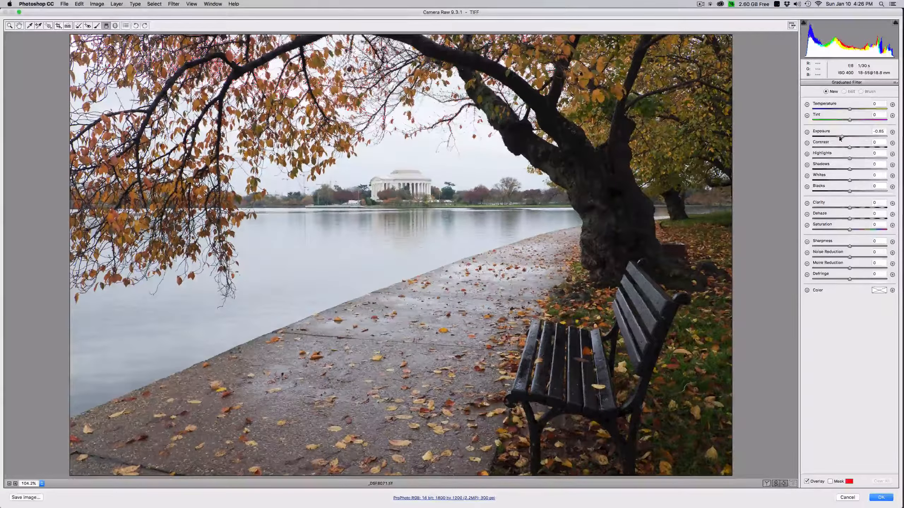
pyautogui.moveTo(849, 137); pyautogui.dragTo(846, 137)
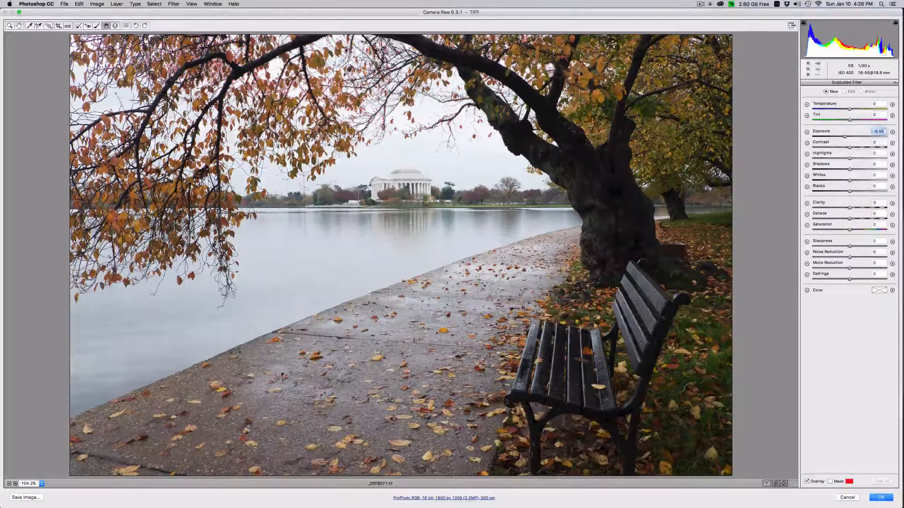
pyautogui.moveTo(207, 116); pyautogui.dragTo(254, 220)
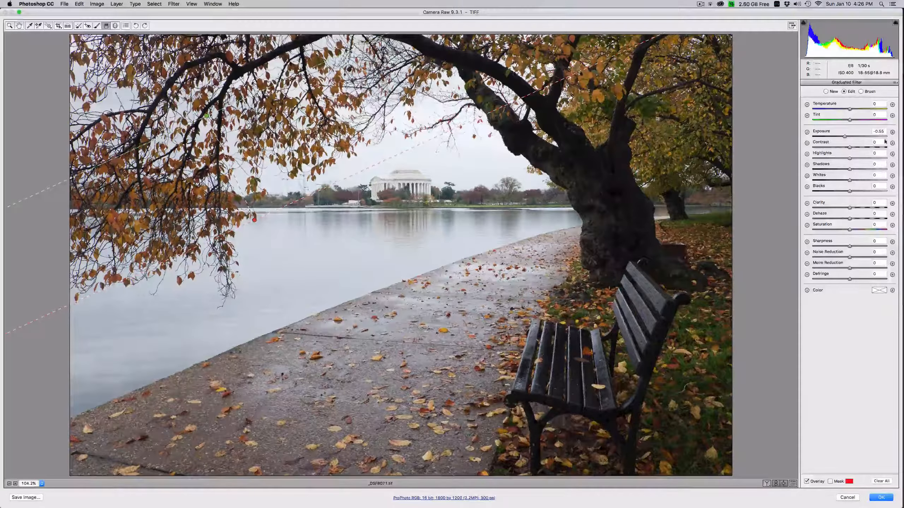
pyautogui.moveTo(847, 138); pyautogui.dragTo(849, 138)
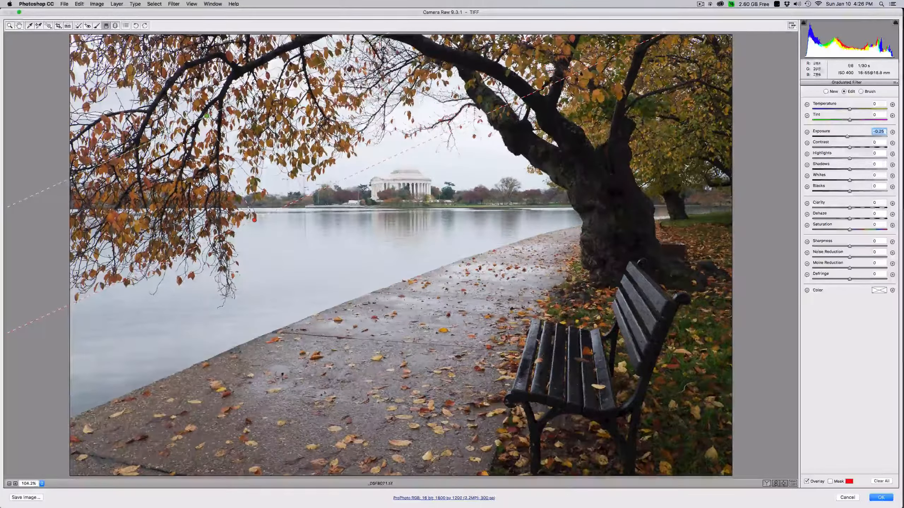
pyautogui.press('h')
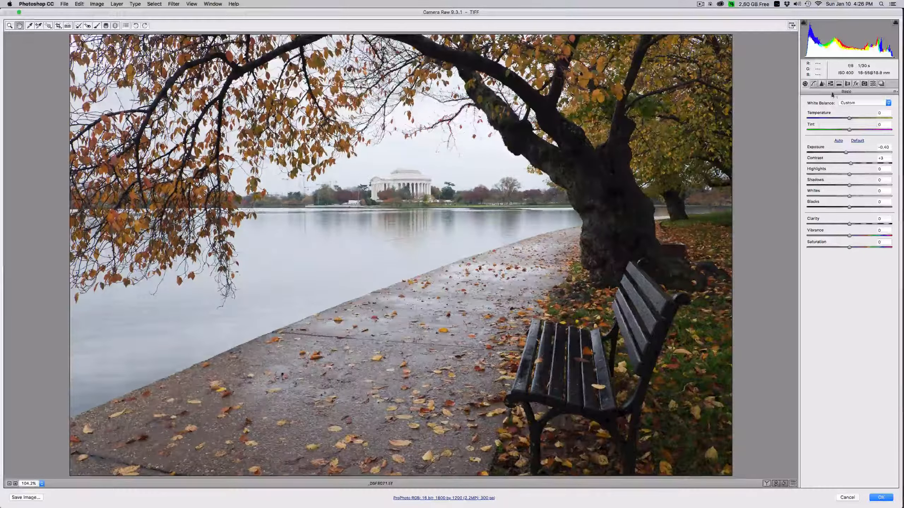
# Step: Sharpen the photo with an Amount of 36 and Masking of 100, previewing the sharpening mask while adjusting it
pyautogui.click(821, 83)
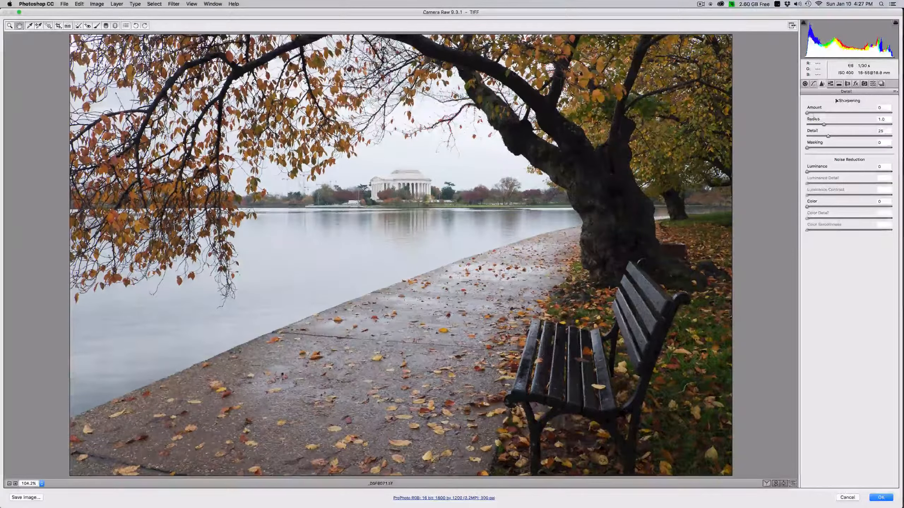
pyautogui.moveTo(807, 113); pyautogui.dragTo(834, 114)
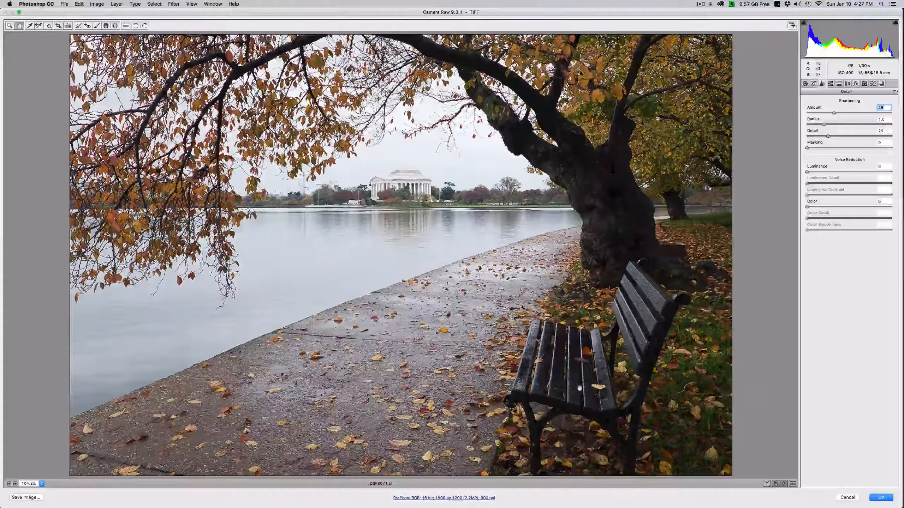
pyautogui.moveTo(834, 113)
pyautogui.mouseDown()
pyautogui.moveTo(860, 112)
pyautogui.moveTo(829, 112)
pyautogui.mouseUp()
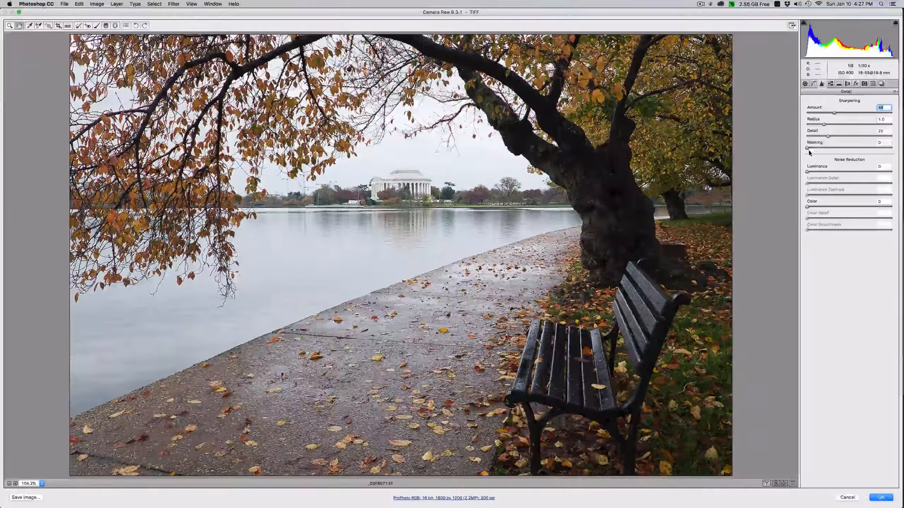
pyautogui.press('alt')
pyautogui.moveTo(807, 149); pyautogui.dragTo(808, 150)
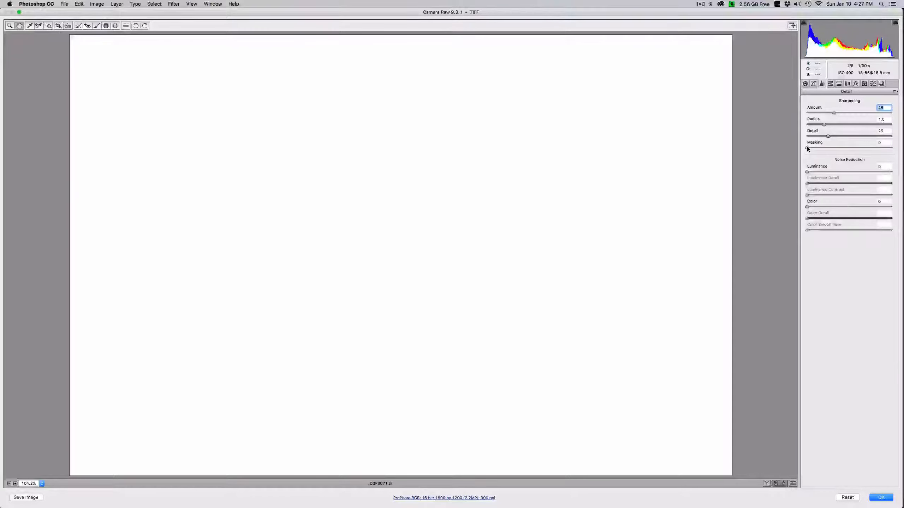
pyautogui.moveTo(807, 149); pyautogui.dragTo(892, 150)
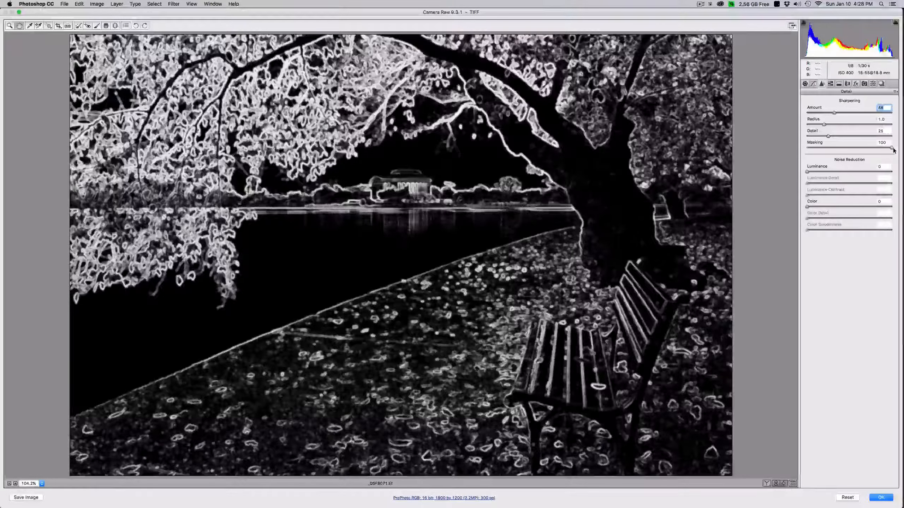
pyautogui.moveTo(893, 150); pyautogui.dragTo(892, 149)
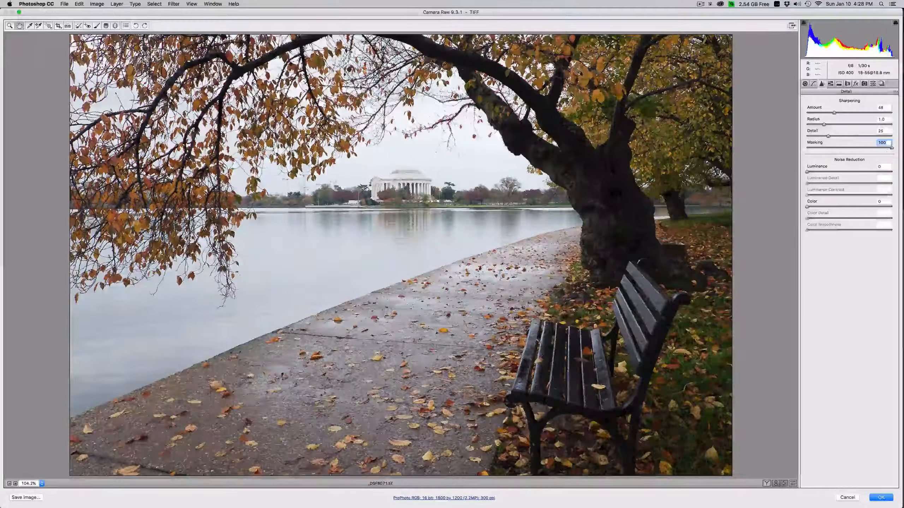
pyautogui.moveTo(834, 114); pyautogui.dragTo(829, 113)
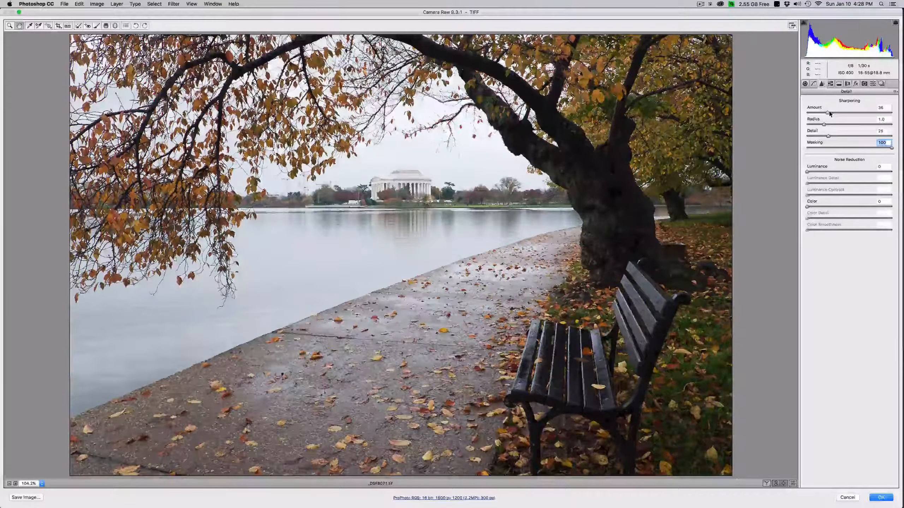
pyautogui.click(830, 113)
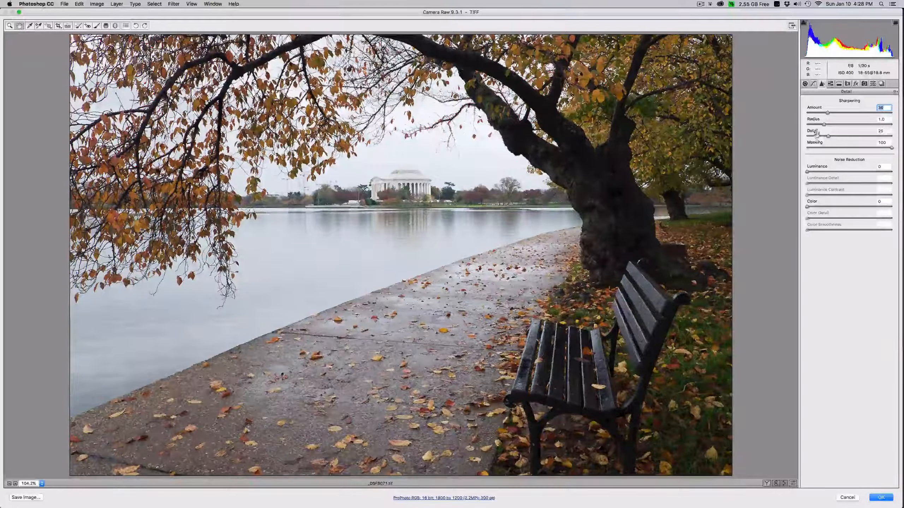
# Step: Set Clarity to +15 and Vibrance to +48, and apply the Camera Raw edits to the photo
pyautogui.click(805, 84)
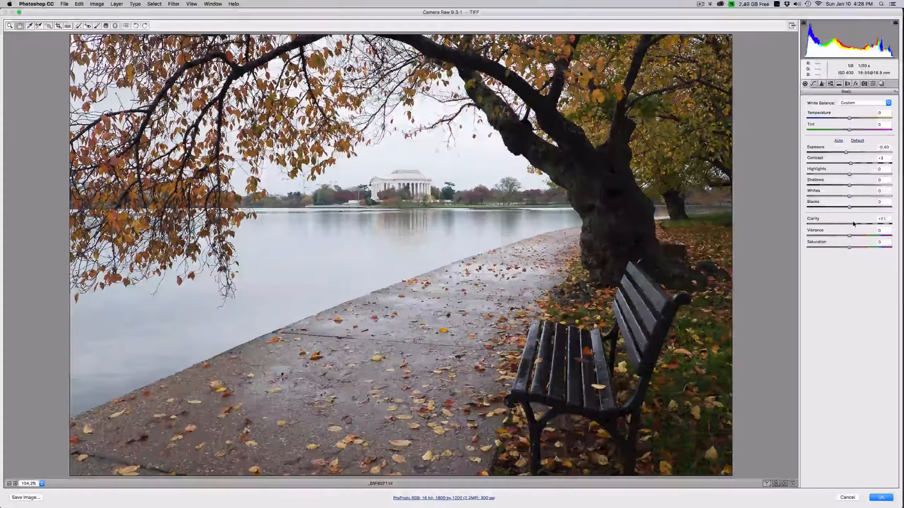
pyautogui.moveTo(853, 224); pyautogui.dragTo(870, 235)
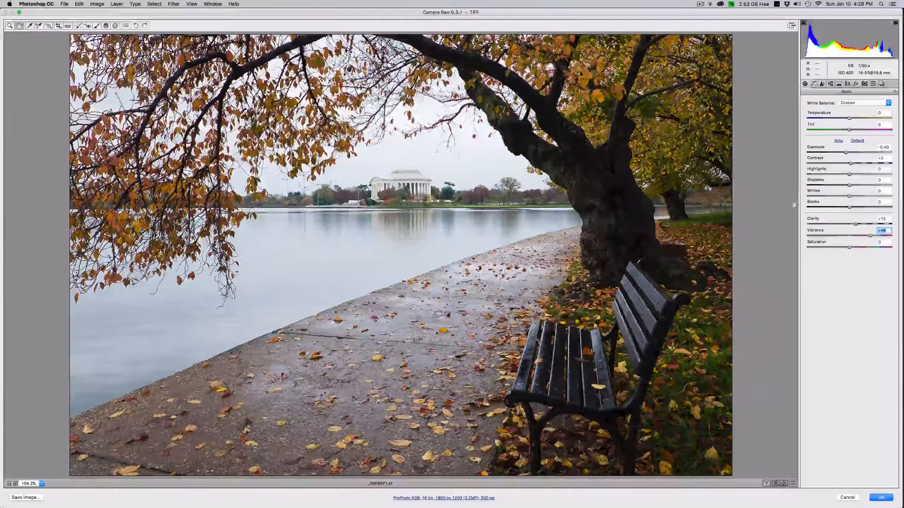
pyautogui.click(881, 498)
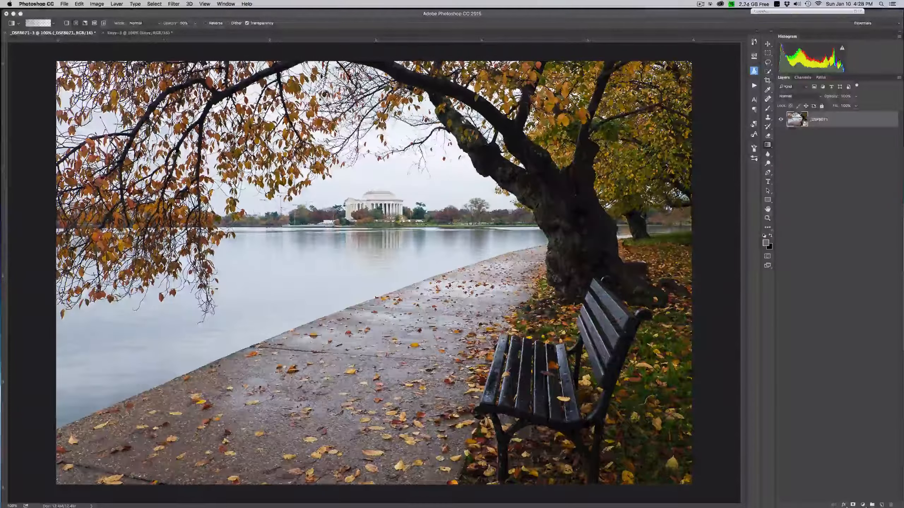
# Step: Copy the Envy texture into the _DSF8071 document with the Move tool and align it to cover the whole photo
pyautogui.click(141, 32)
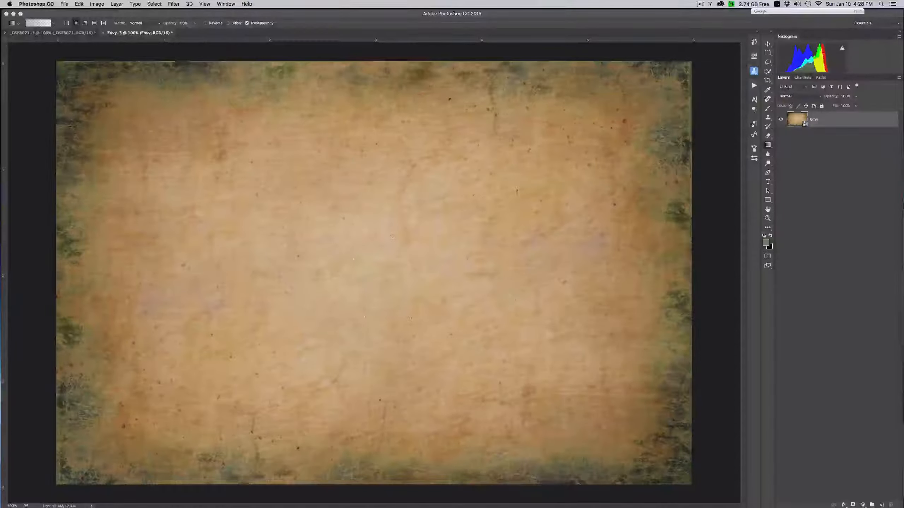
pyautogui.click(767, 45)
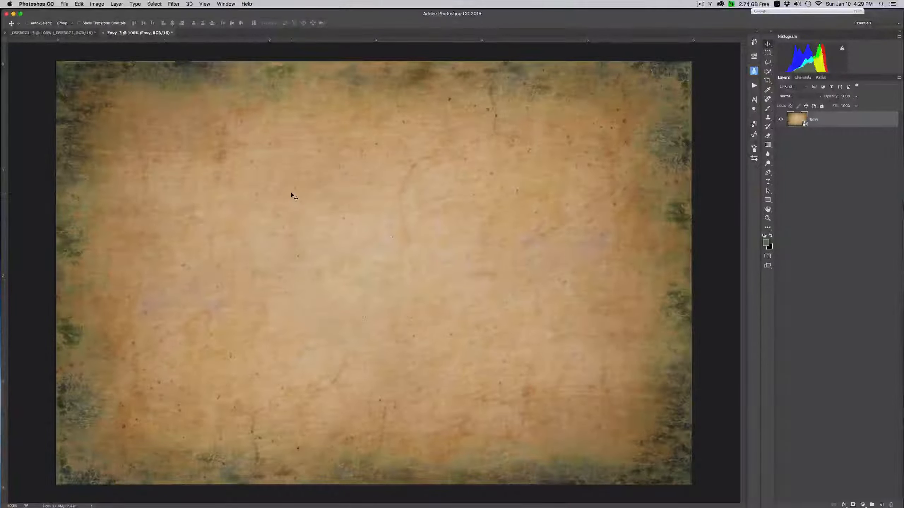
pyautogui.moveTo(292, 196); pyautogui.dragTo(309, 258)
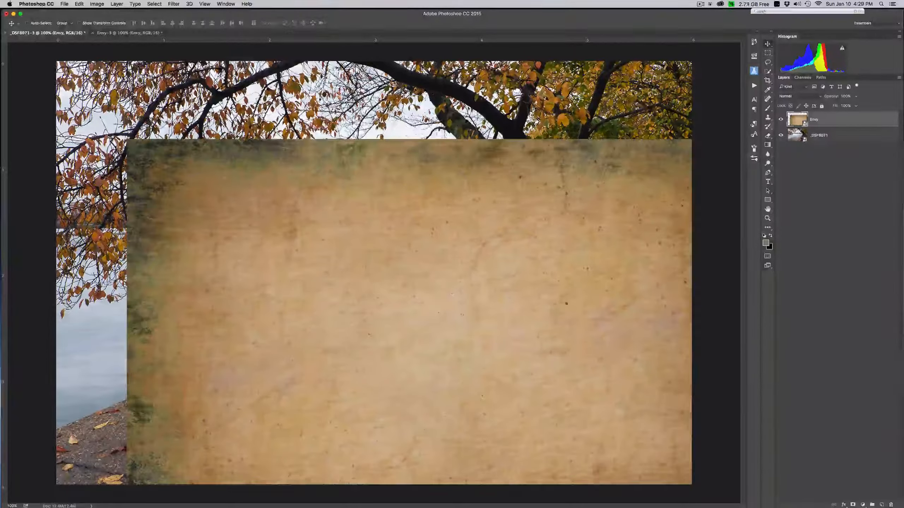
pyautogui.moveTo(574, 345); pyautogui.dragTo(498, 268)
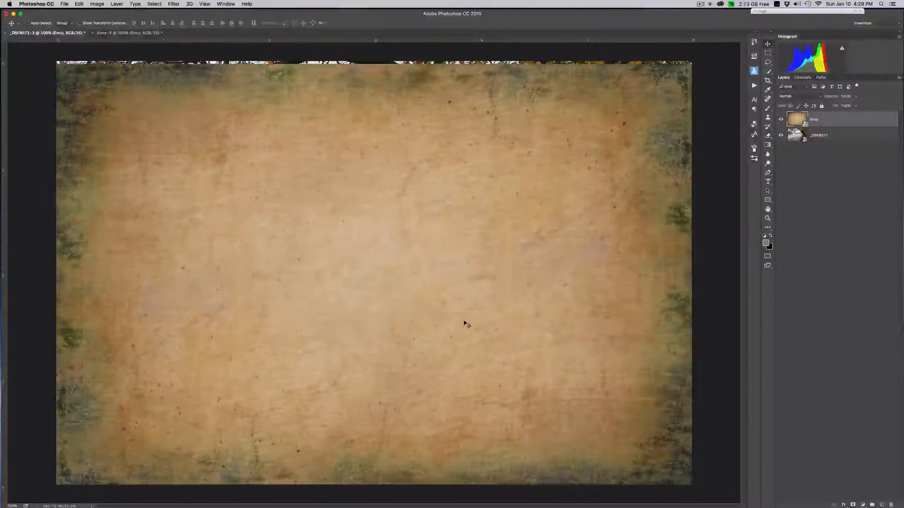
pyautogui.moveTo(464, 321); pyautogui.dragTo(463, 318)
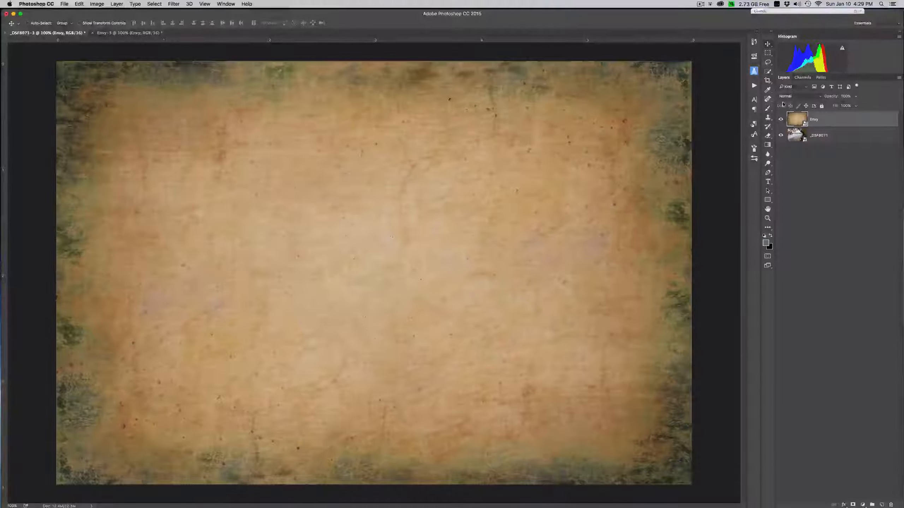
# Step: Set the Envy texture layer's blend mode to Darken
pyautogui.click(801, 96)
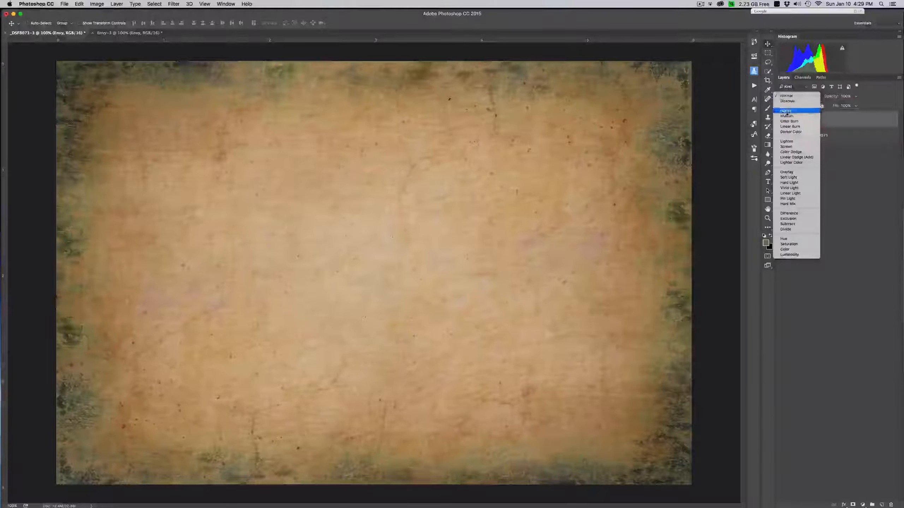
pyautogui.click(790, 111)
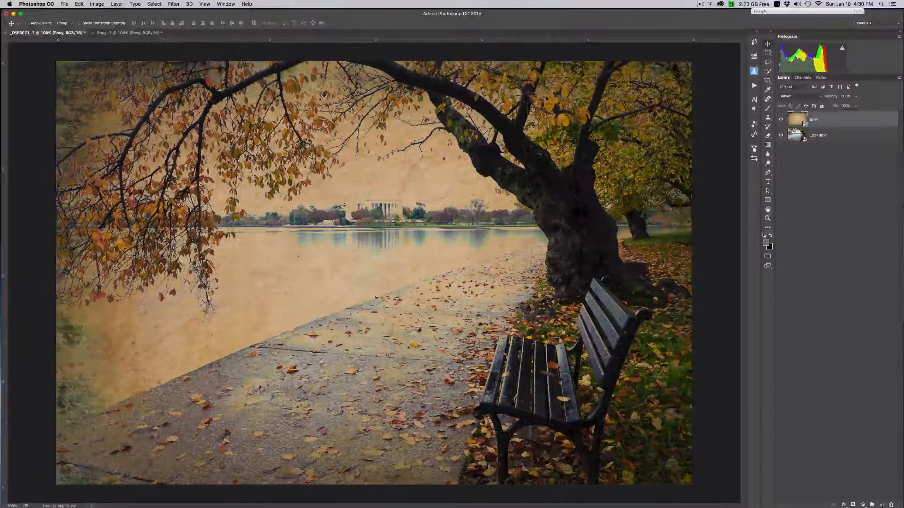
# Step: Try the Multiply, Lighten and Screen blend modes on the Envy texture layer
pyautogui.click(807, 98)
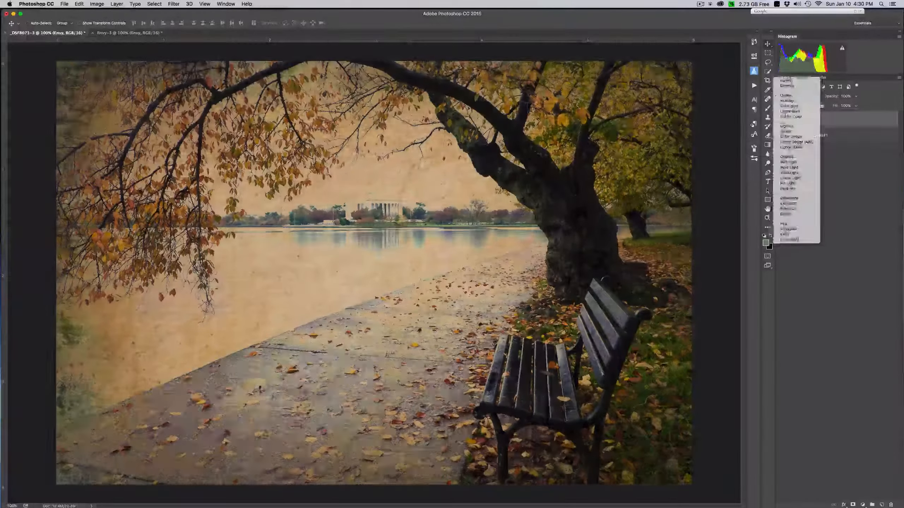
pyautogui.click(787, 100)
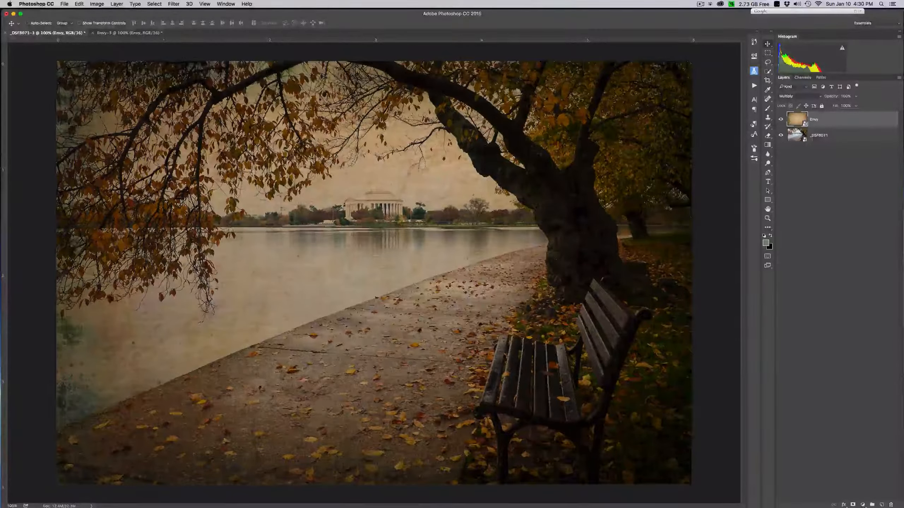
pyautogui.click(815, 98)
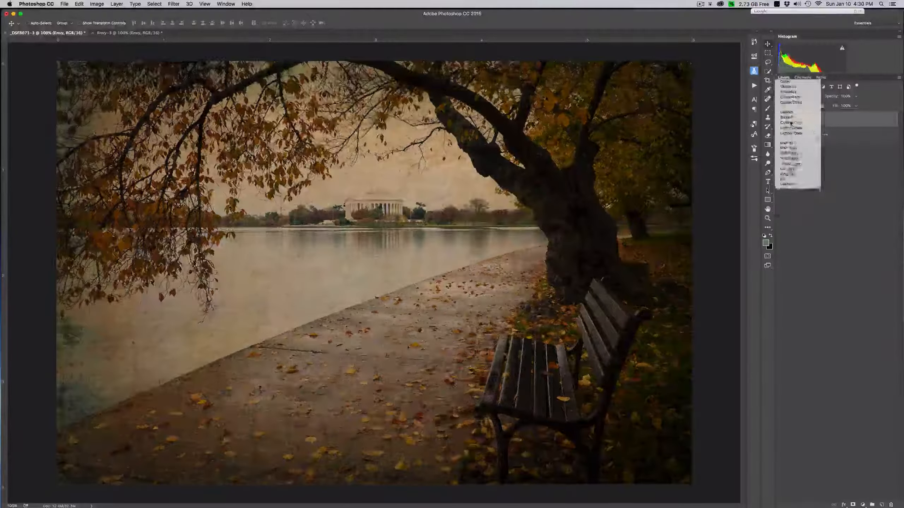
pyautogui.click(792, 121)
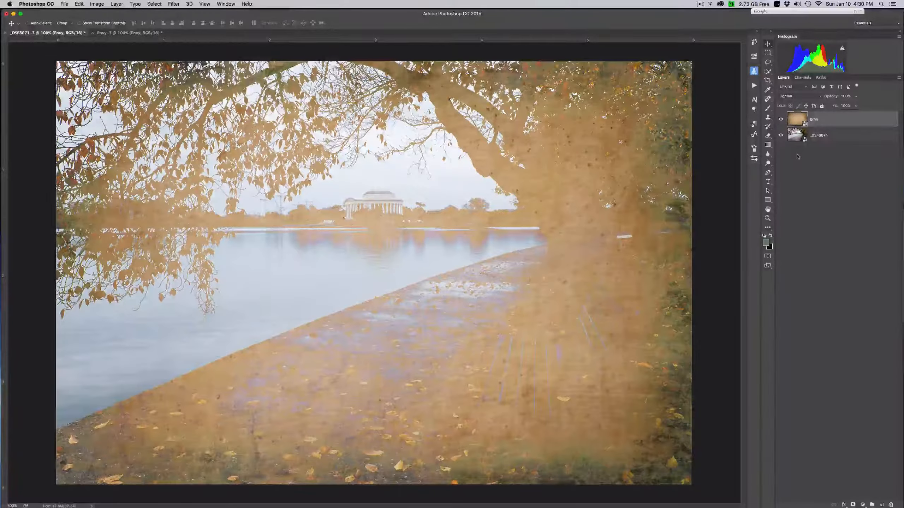
pyautogui.click(797, 96)
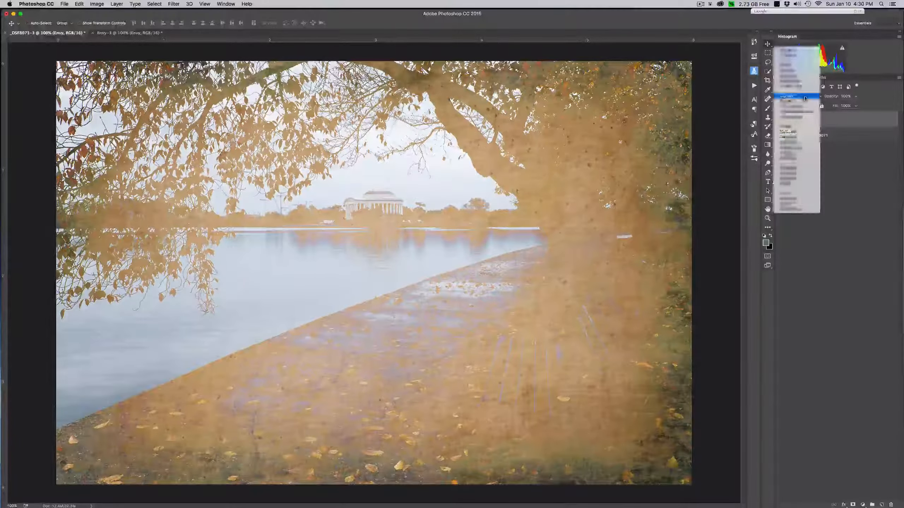
pyautogui.click(796, 102)
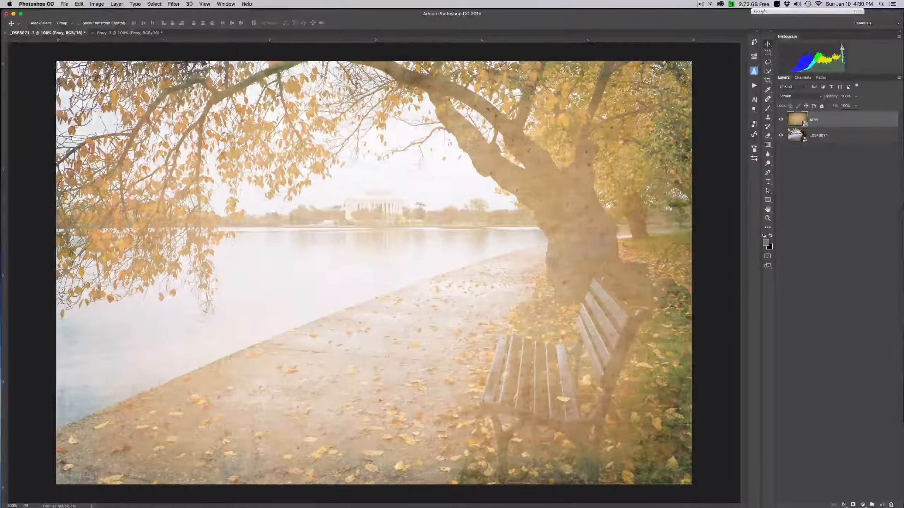
# Step: Try the Overlay and Soft Light blend modes on the Envy texture layer
pyautogui.click(802, 96)
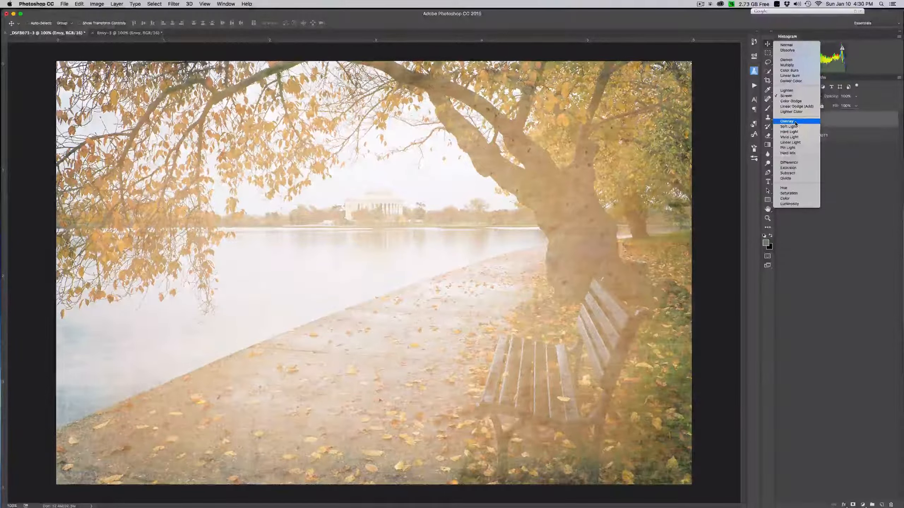
pyautogui.click(796, 123)
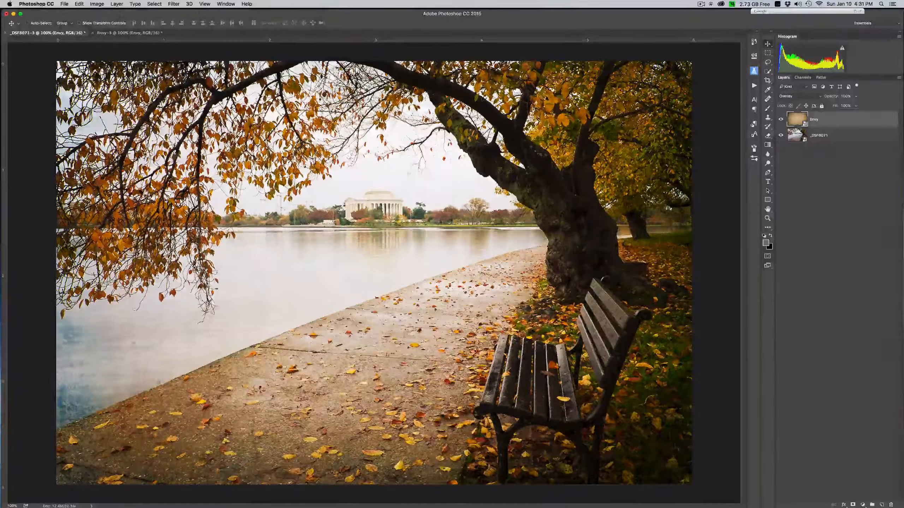
pyautogui.click(819, 96)
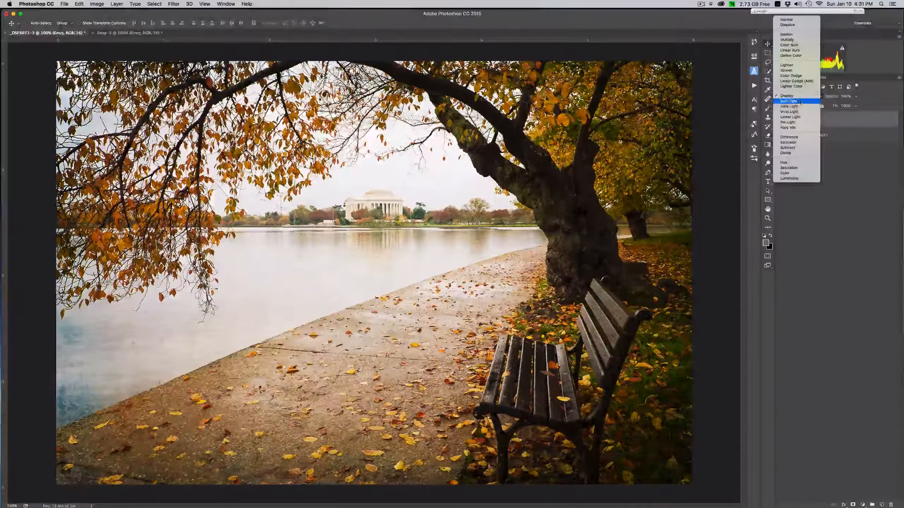
pyautogui.click(797, 102)
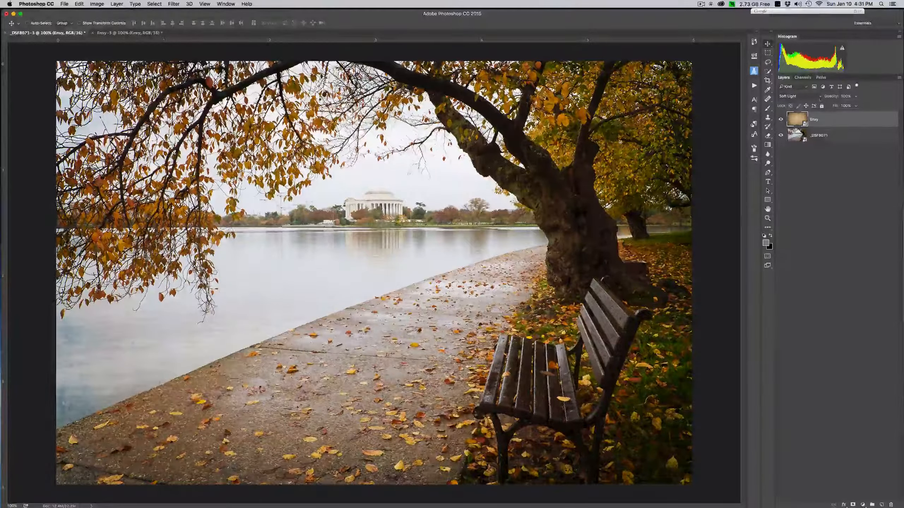
# Step: Set the Envy layer's blend mode to Multiply, try lower layer opacities, and return the opacity to 100%
pyautogui.click(820, 100)
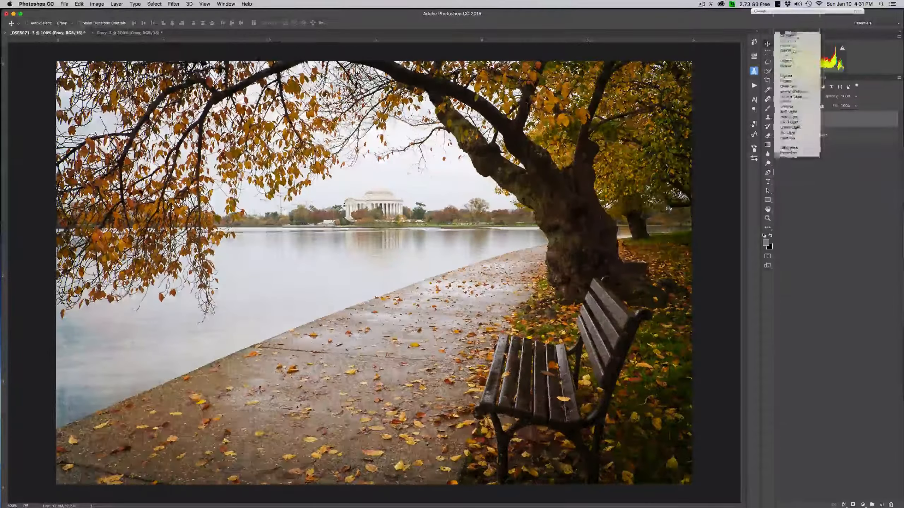
pyautogui.click(796, 35)
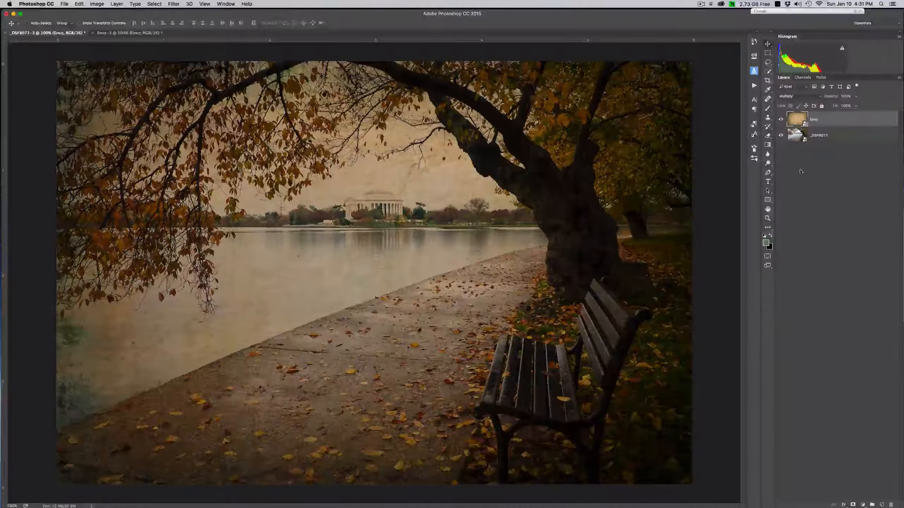
pyautogui.click(855, 96)
pyautogui.moveTo(857, 105); pyautogui.dragTo(839, 106)
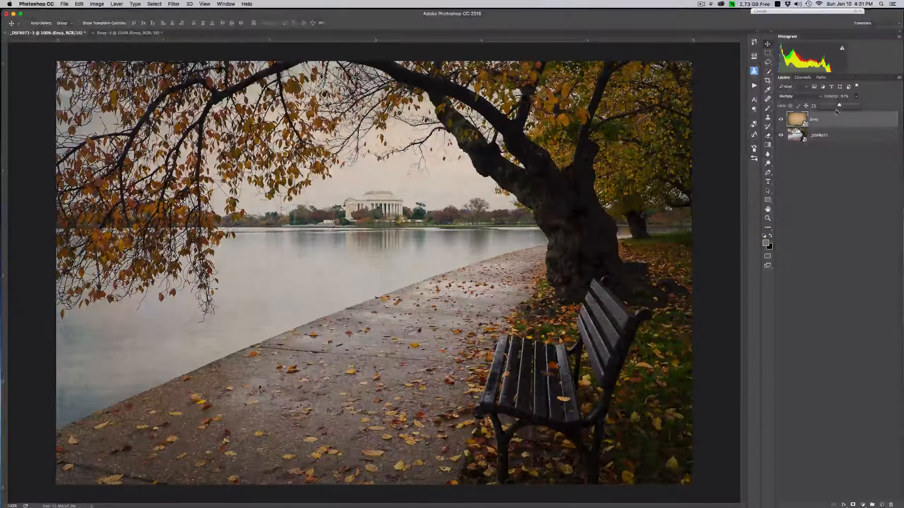
pyautogui.moveTo(838, 107); pyautogui.dragTo(847, 105)
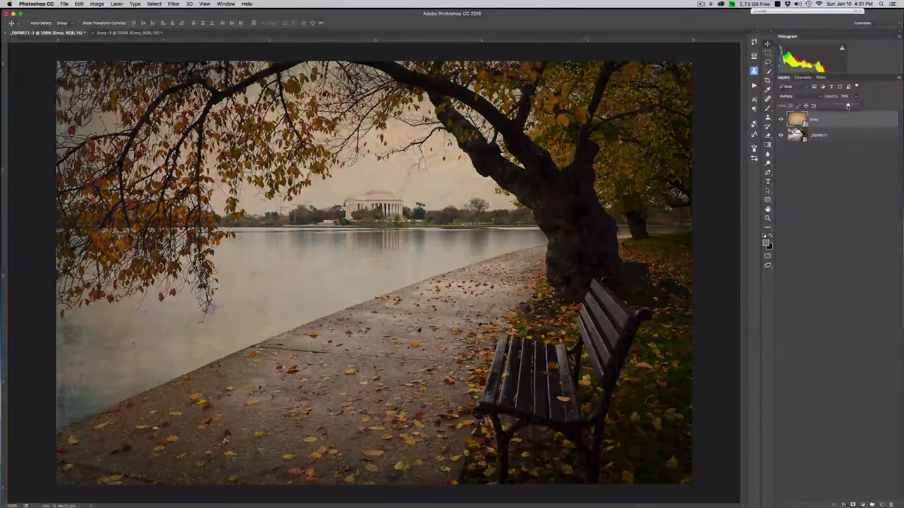
pyautogui.moveTo(852, 107); pyautogui.dragTo(856, 106)
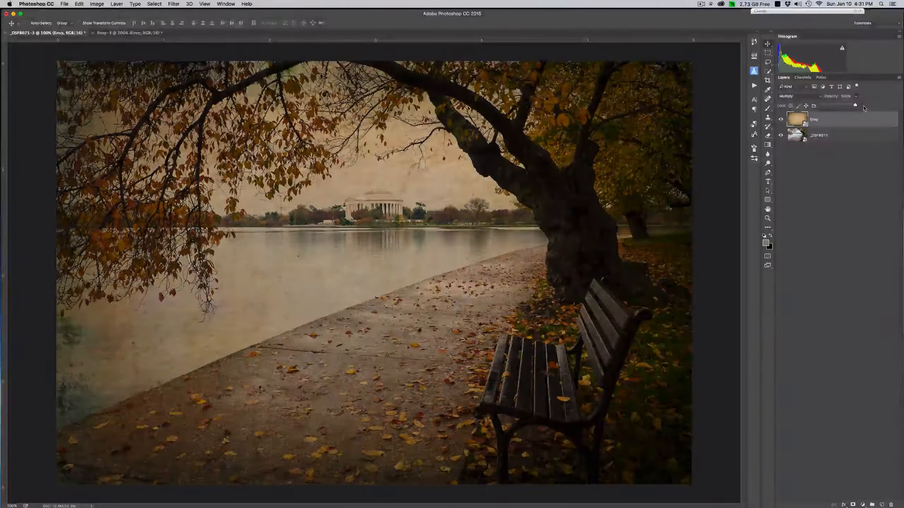
pyautogui.click(849, 125)
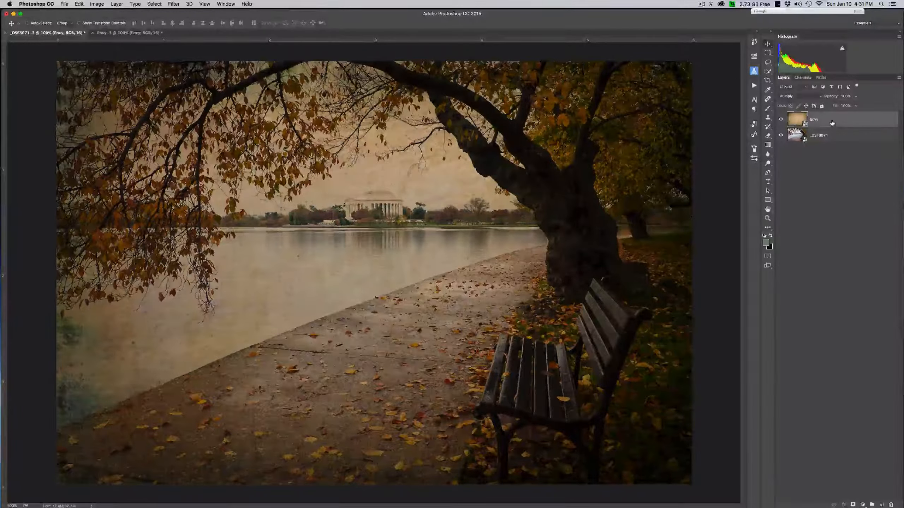
# Step: Add a white layer mask to the Envy texture layer
pyautogui.click(852, 505)
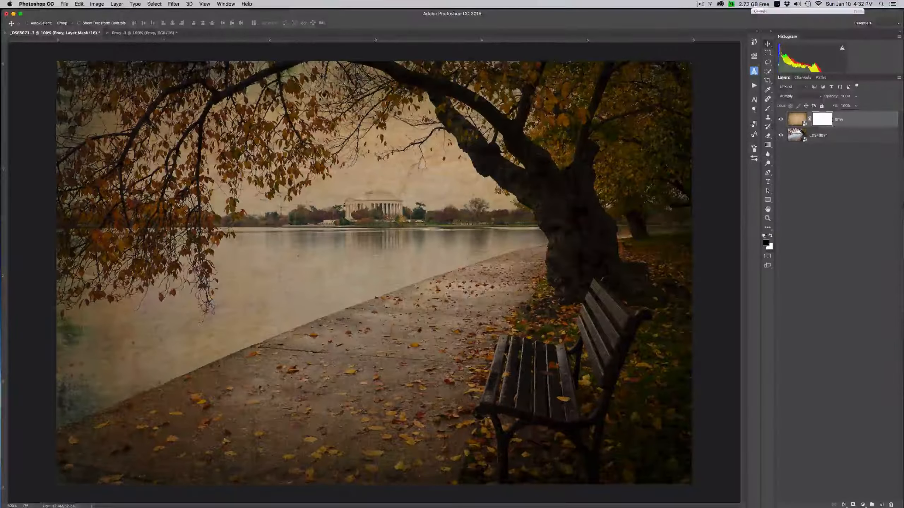
# Step: Paint black with the Brush on the Envy layer mask over the memorial and its reflection, and undo the stroke
pyautogui.press('b')
pyautogui.moveTo(342, 242)
pyautogui.mouseDown()
pyautogui.moveTo(359, 192)
pyautogui.moveTo(427, 221)
pyautogui.moveTo(405, 278)
pyautogui.mouseUp()
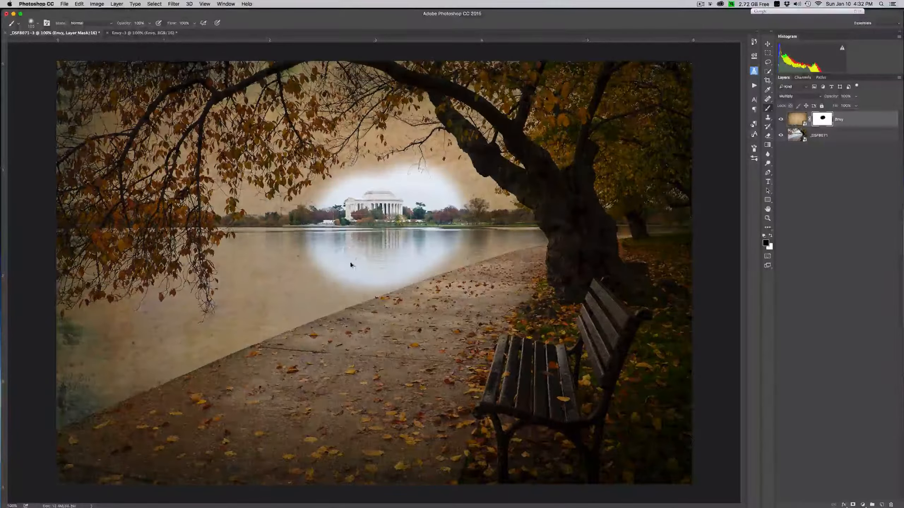
pyautogui.press('super+z')
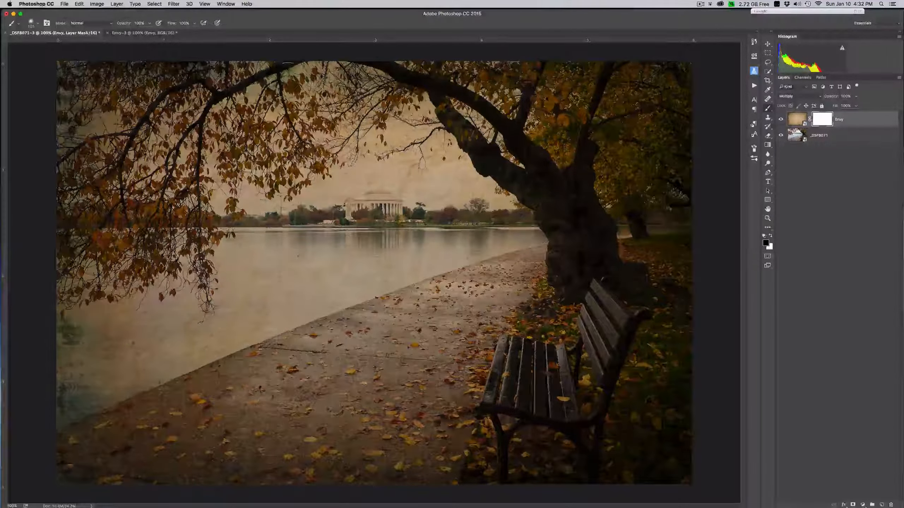
pyautogui.click(80, 4)
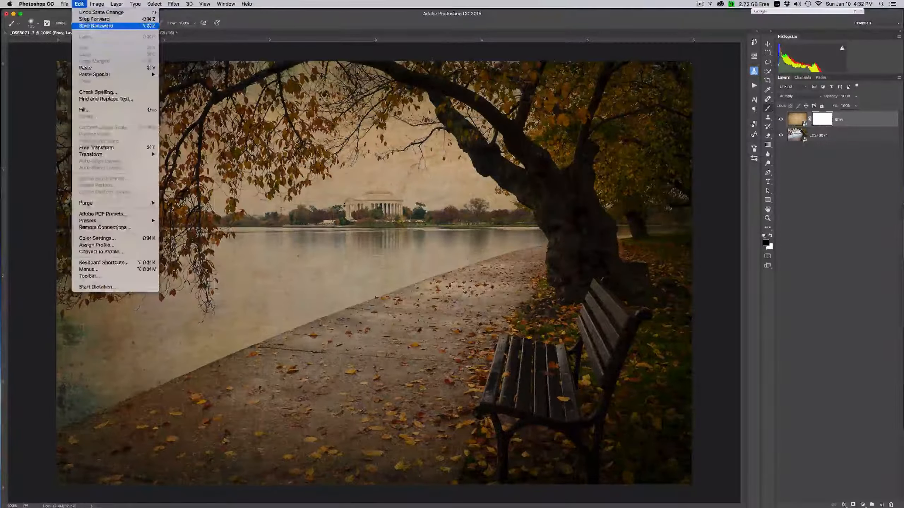
pyautogui.click(86, 25)
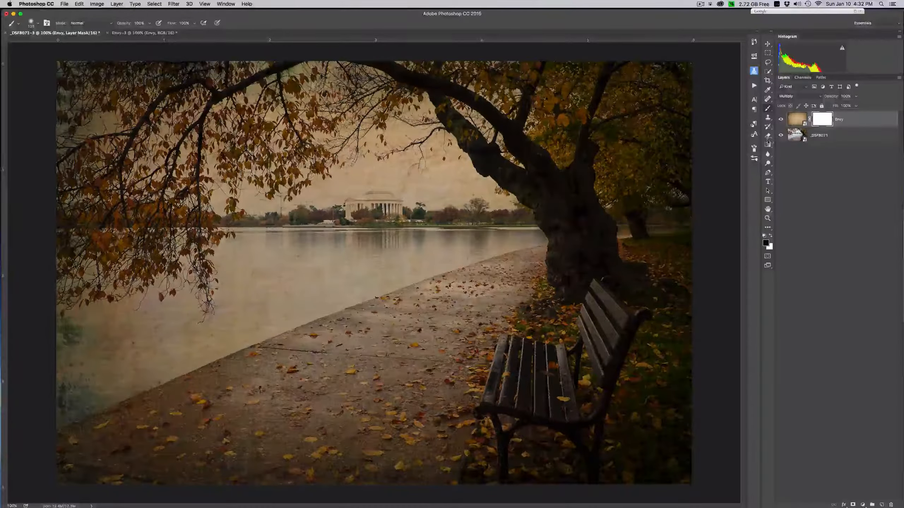
# Step: Switch to the Gradient tool and set the foreground color to black with a white background
pyautogui.click(768, 145)
pyautogui.click(787, 146)
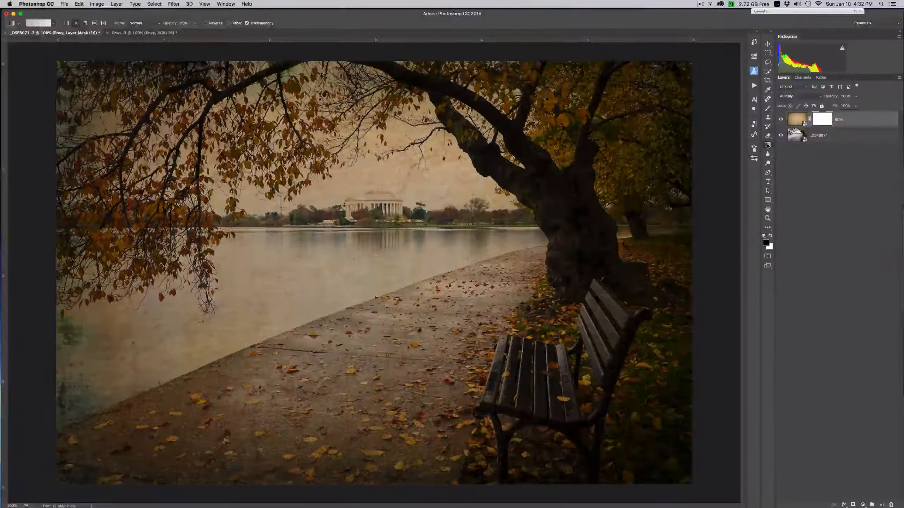
pyautogui.click(767, 145)
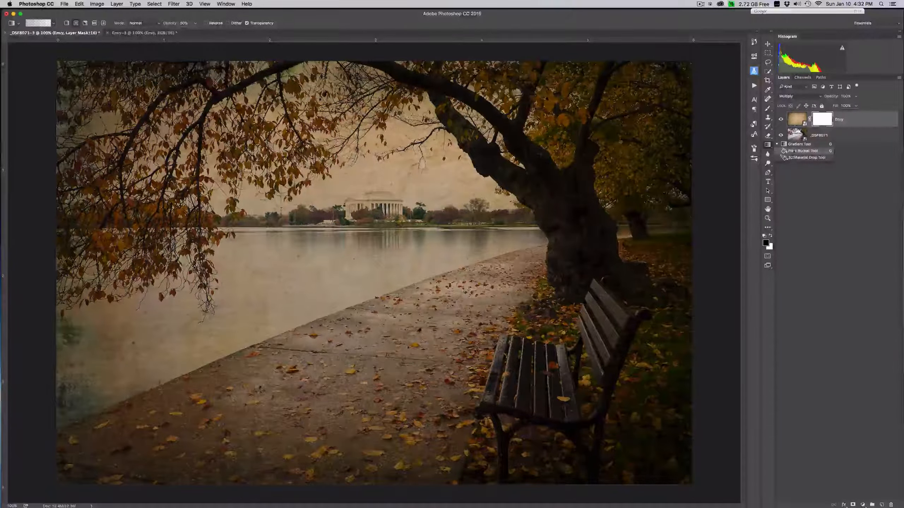
pyautogui.click(793, 145)
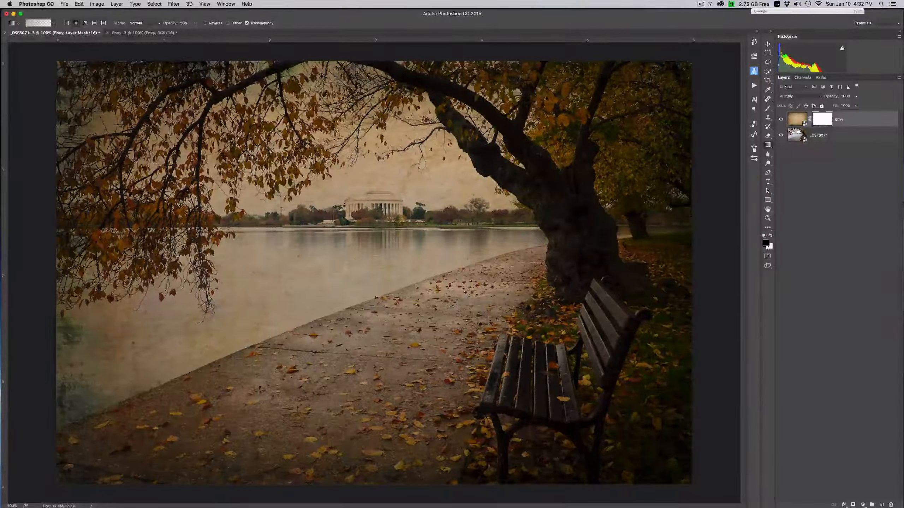
pyautogui.click(770, 236)
pyautogui.click(770, 236)
pyautogui.click(770, 236)
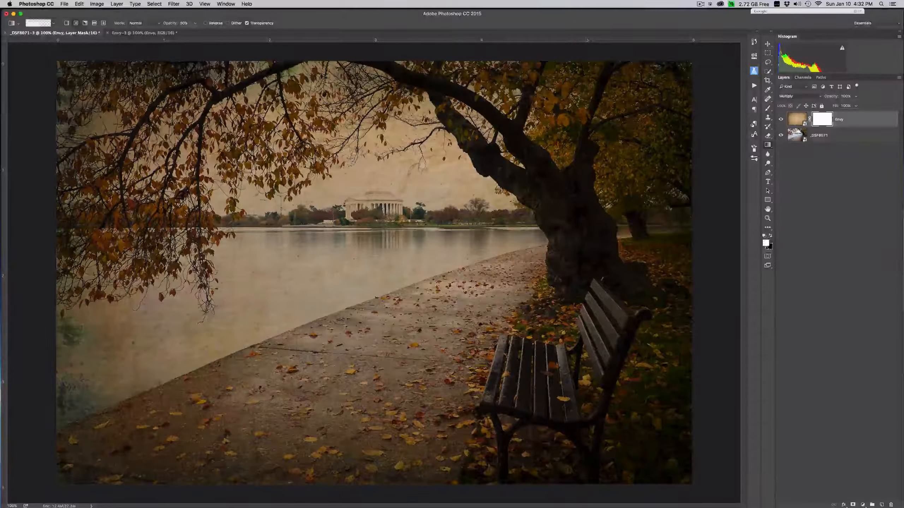
pyautogui.click(770, 236)
pyautogui.press('x')
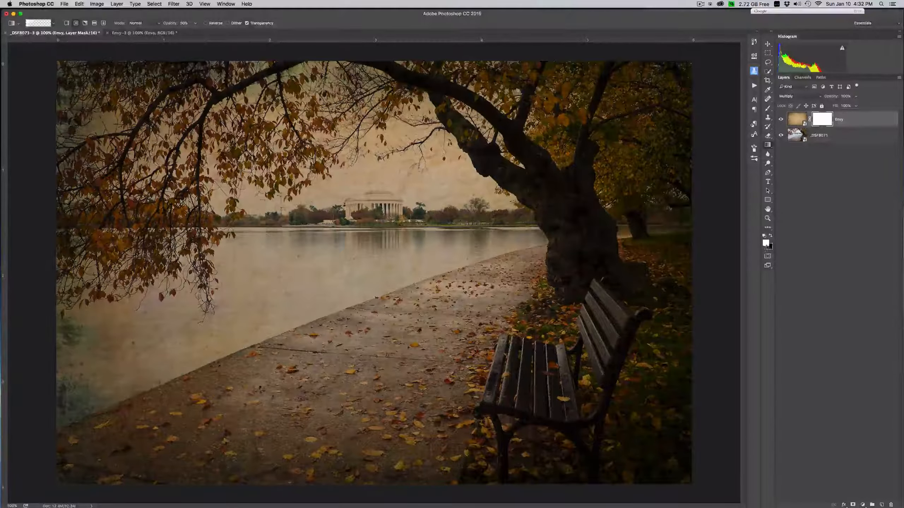
pyautogui.press('x')
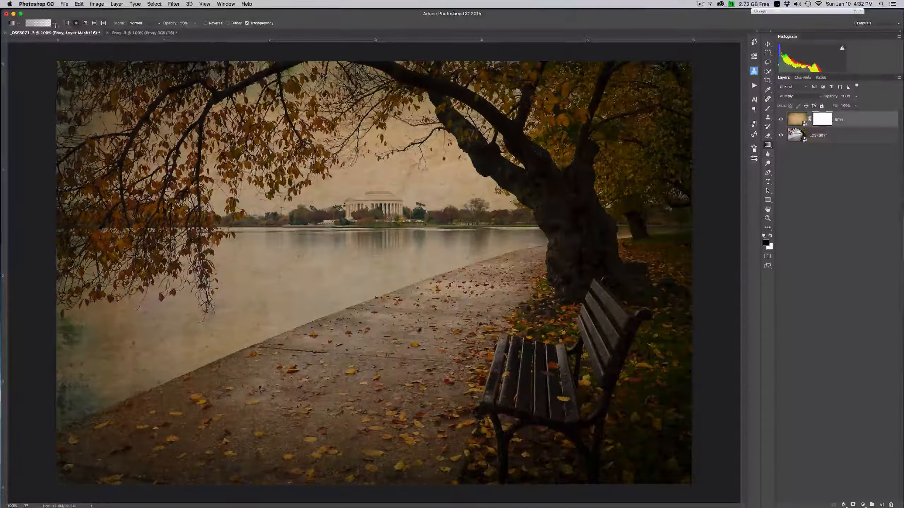
# Step: Choose the foreground-to-transparent preset for the gradient
pyautogui.click(54, 24)
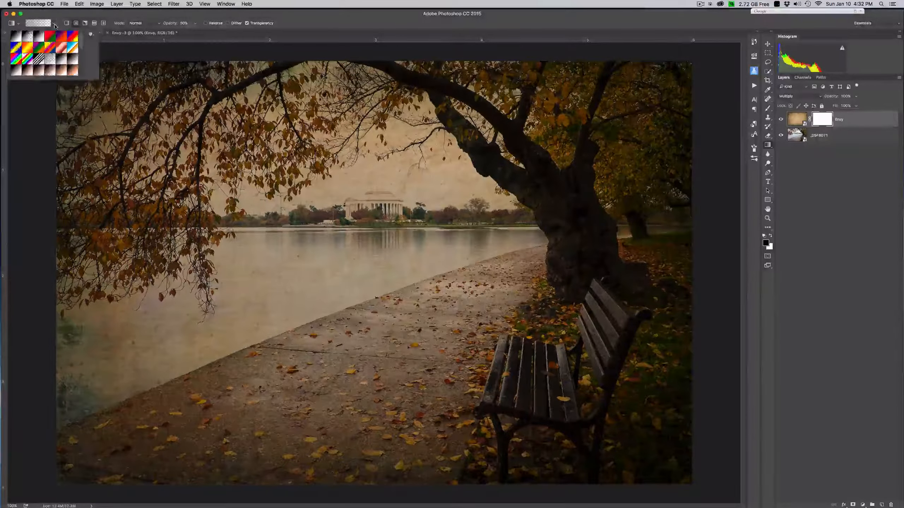
pyautogui.click(29, 39)
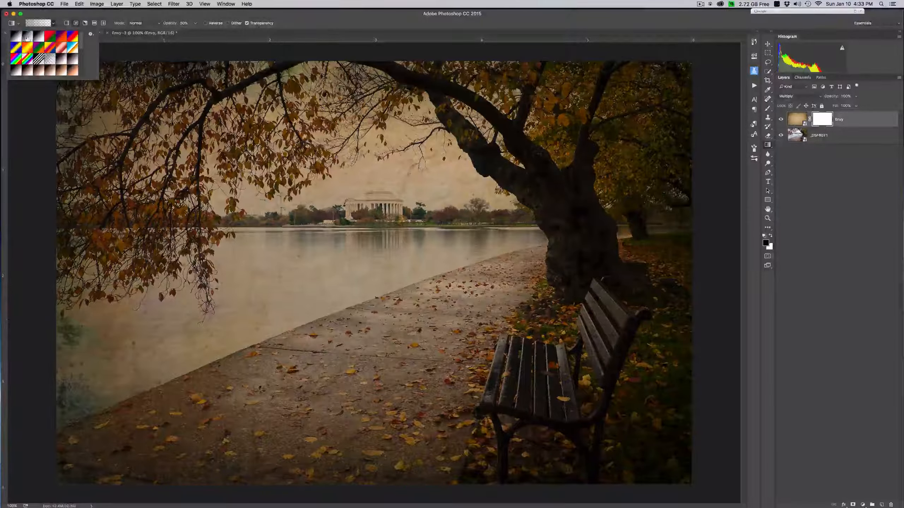
pyautogui.click(329, 24)
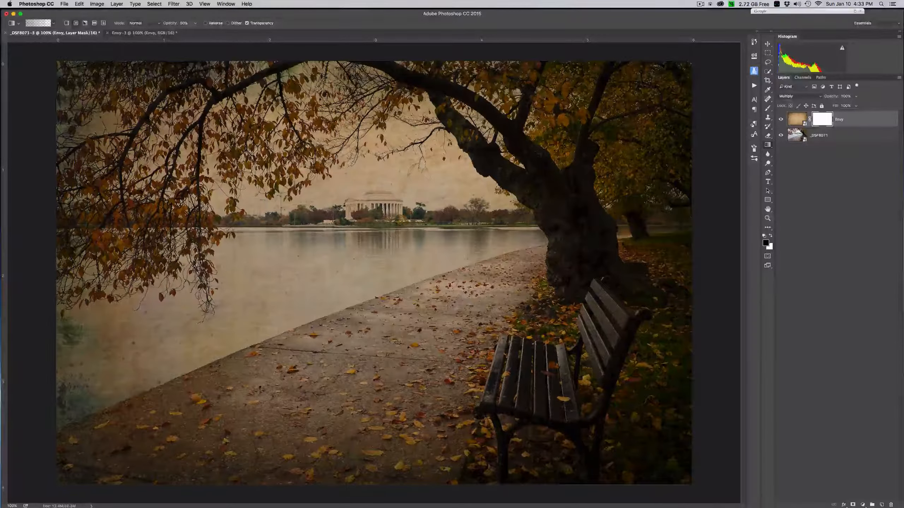
# Step: Draw two radial gradients outward from the memorial area on the Envy layer mask, and undo both
pyautogui.moveTo(373, 242); pyautogui.dragTo(529, 378)
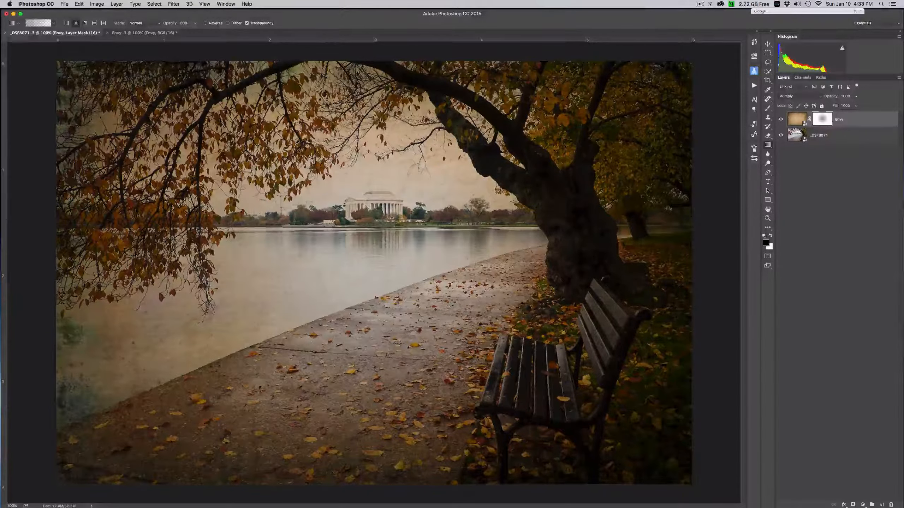
pyautogui.moveTo(374, 210); pyautogui.dragTo(498, 303)
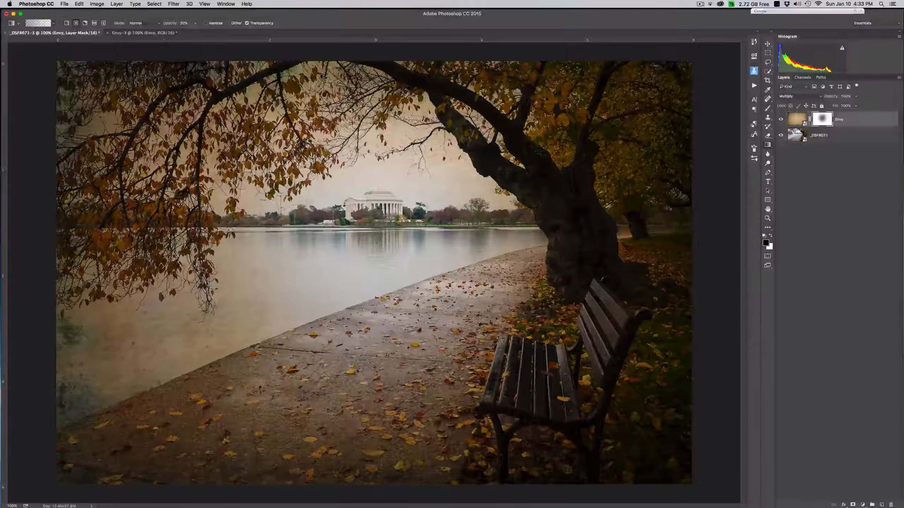
pyautogui.press('super+z')
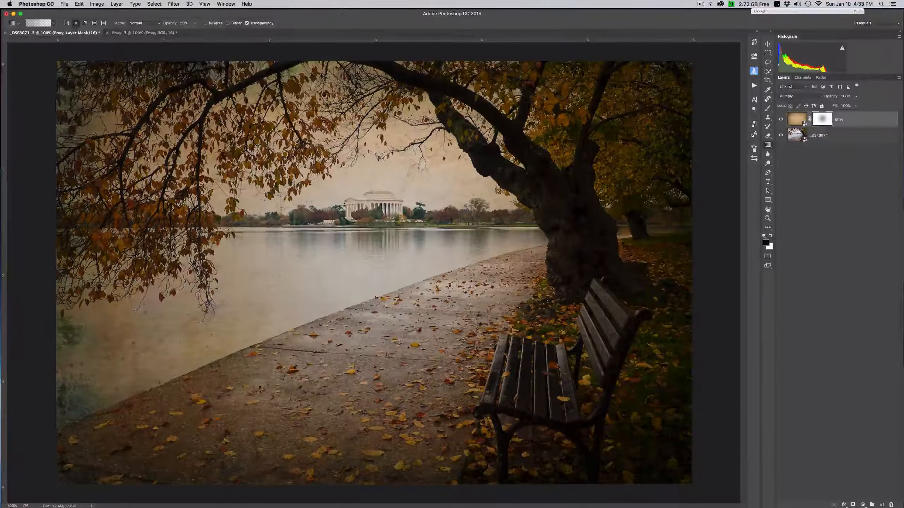
pyautogui.click(80, 4)
pyautogui.click(96, 26)
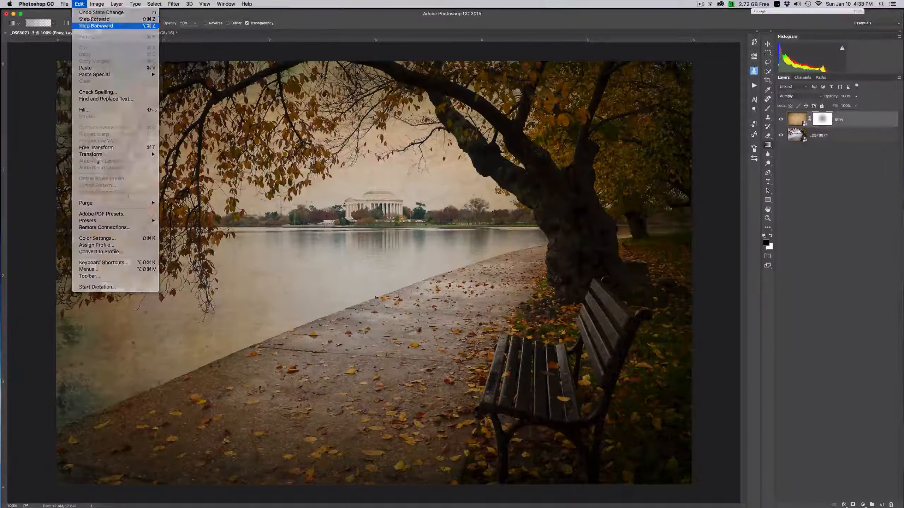
# Step: Set the gradient opacity to 75%, draw a radial gradient outward from the water below the memorial on the Envy mask, and undo it
pyautogui.click(195, 23)
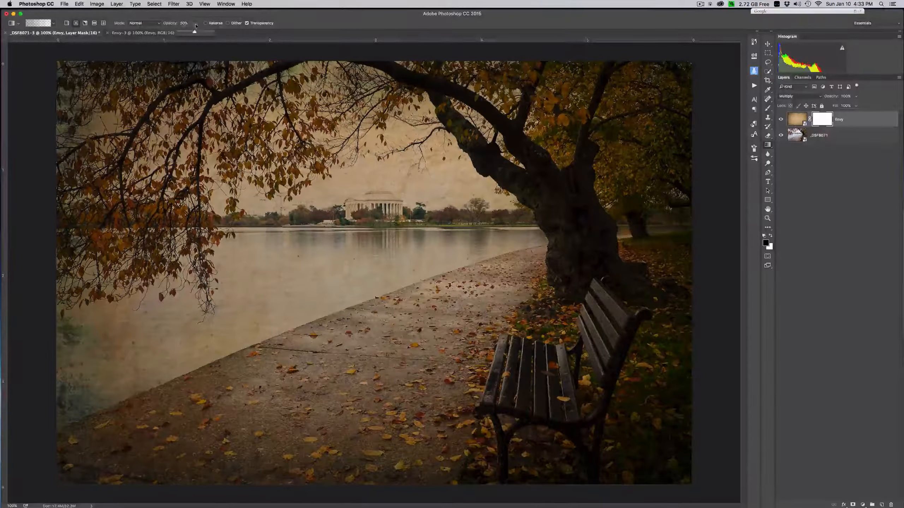
pyautogui.moveTo(196, 32); pyautogui.dragTo(202, 32)
pyautogui.press('Return')
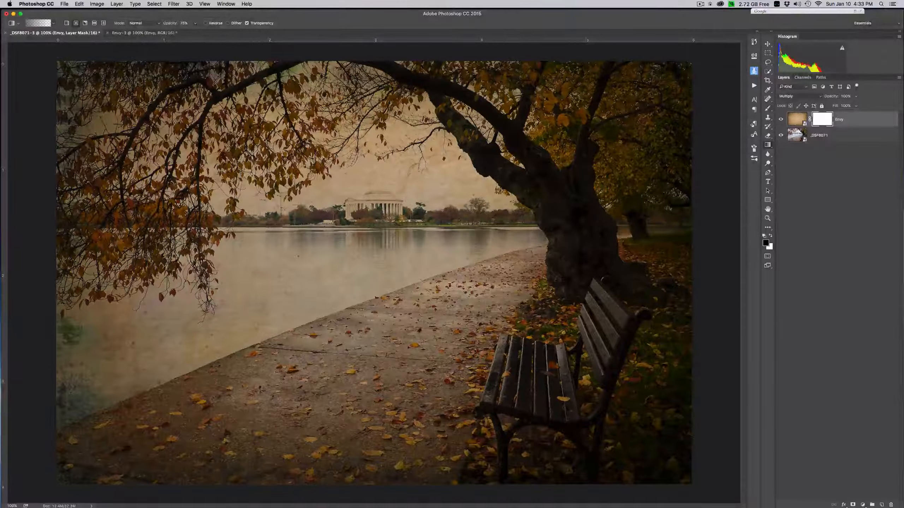
pyautogui.moveTo(380, 251); pyautogui.dragTo(482, 398)
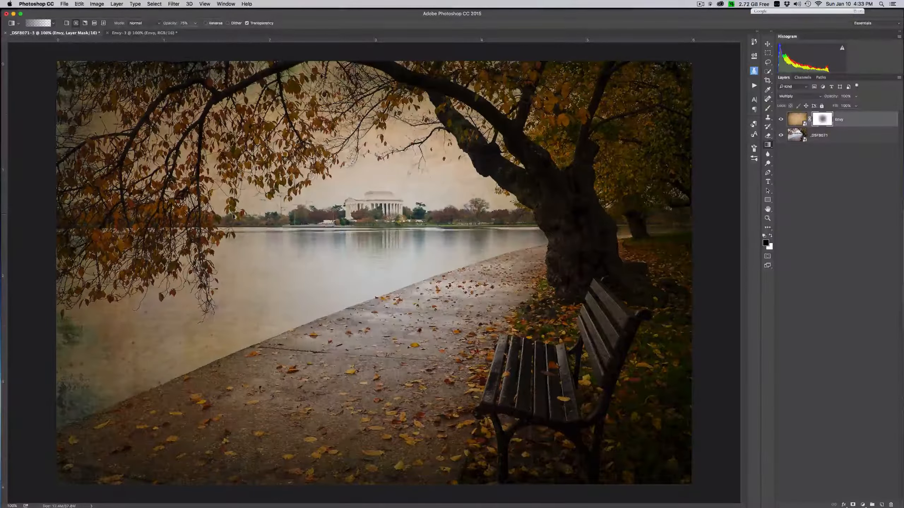
pyautogui.press('super+z')
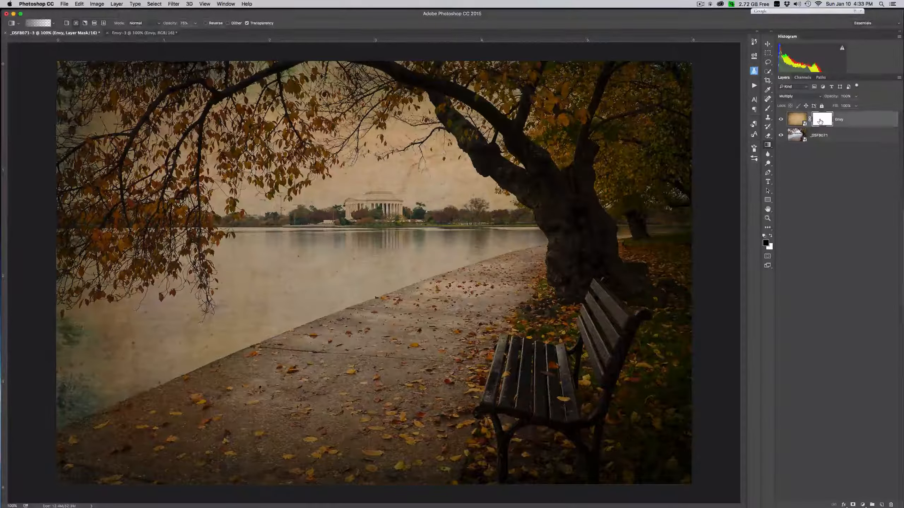
# Step: Delete the Envy layer's mask and open the layer's blending options, keeping the photo in view
pyautogui.rightClick(823, 121)
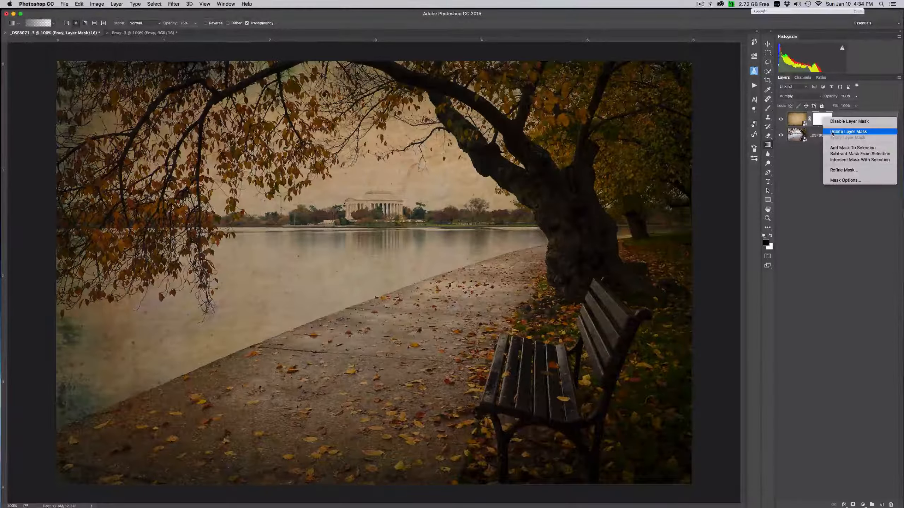
pyautogui.click(827, 131)
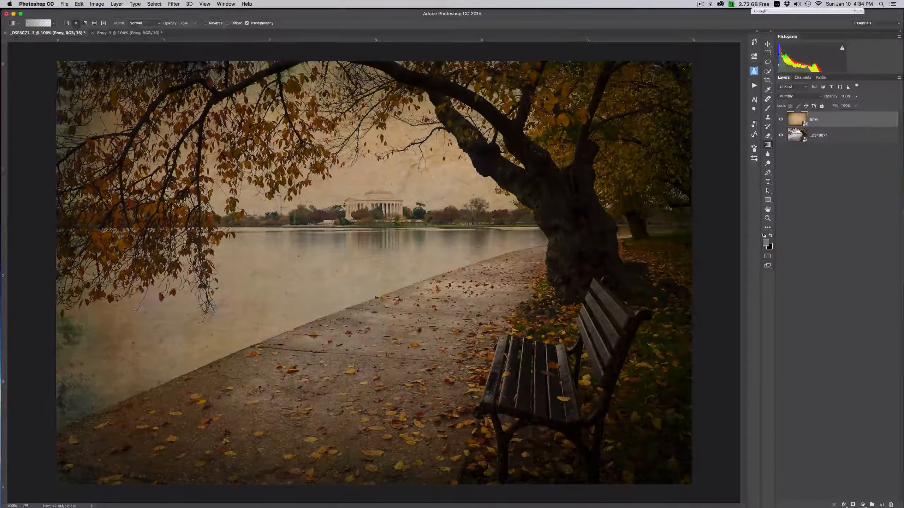
pyautogui.click(116, 4)
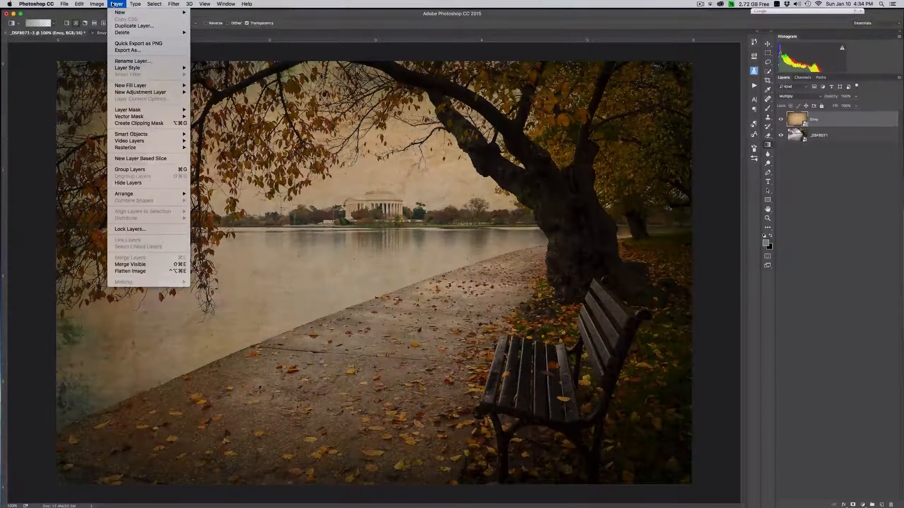
pyautogui.moveTo(137, 71)
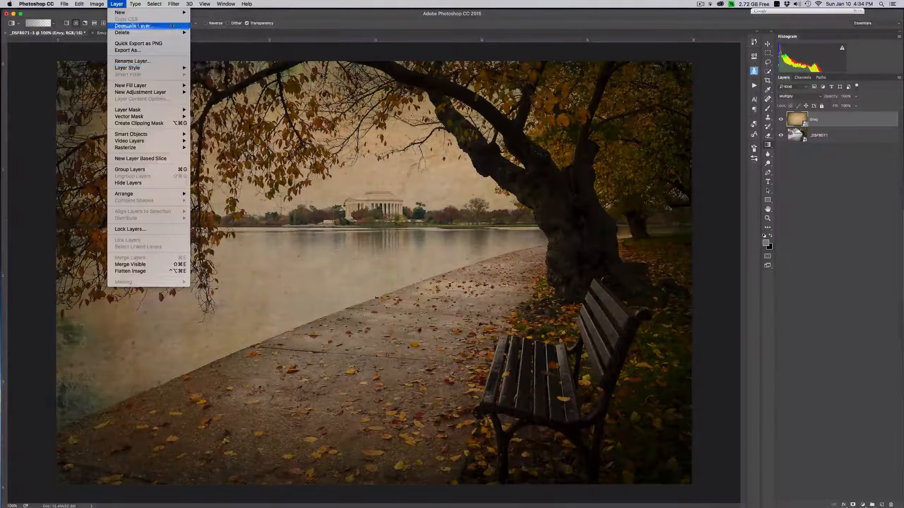
pyautogui.click(120, 4)
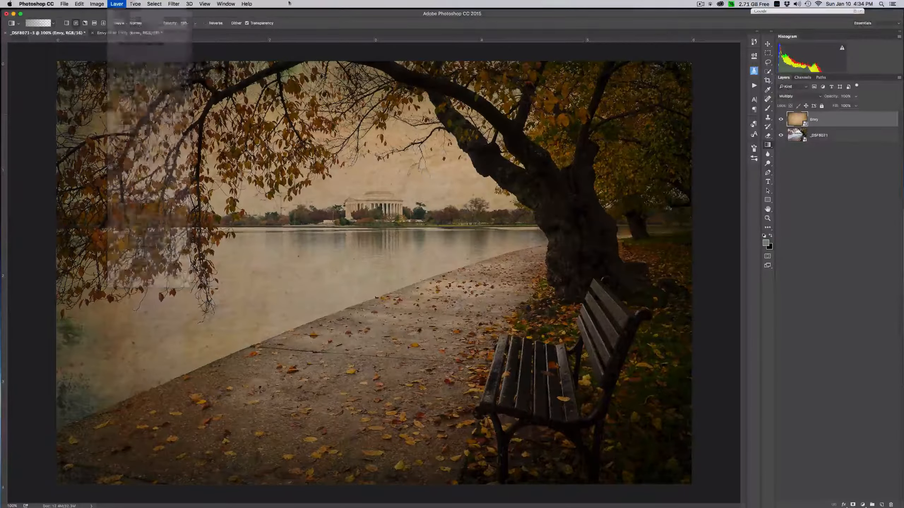
pyautogui.doubleClick(859, 121)
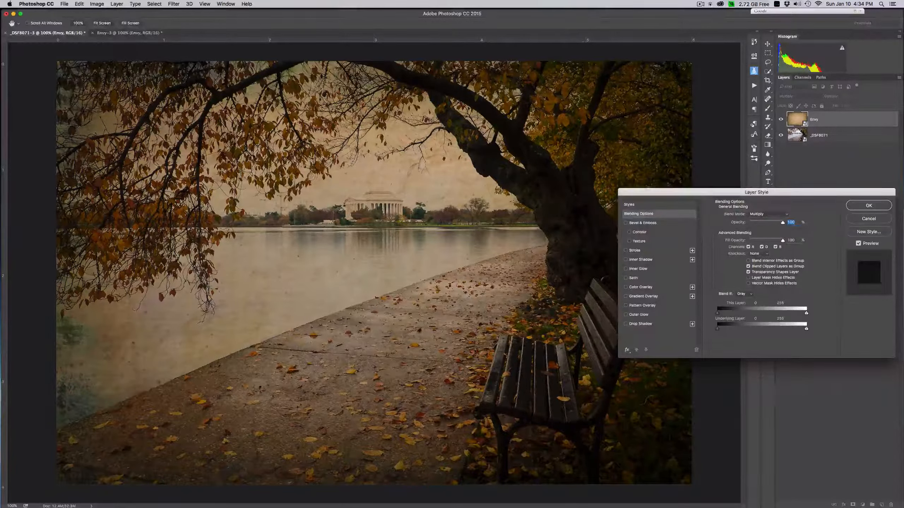
pyautogui.moveTo(788, 192); pyautogui.dragTo(780, 39)
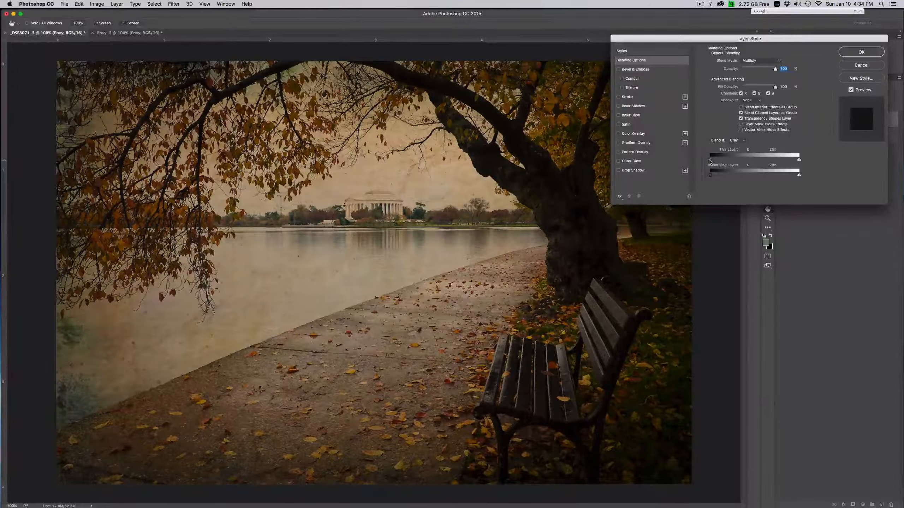
# Step: Try the Blend If black and white sliders for This Layer and the black slider for Underlying Layer, and return each to its end
pyautogui.moveTo(710, 160); pyautogui.dragTo(767, 160)
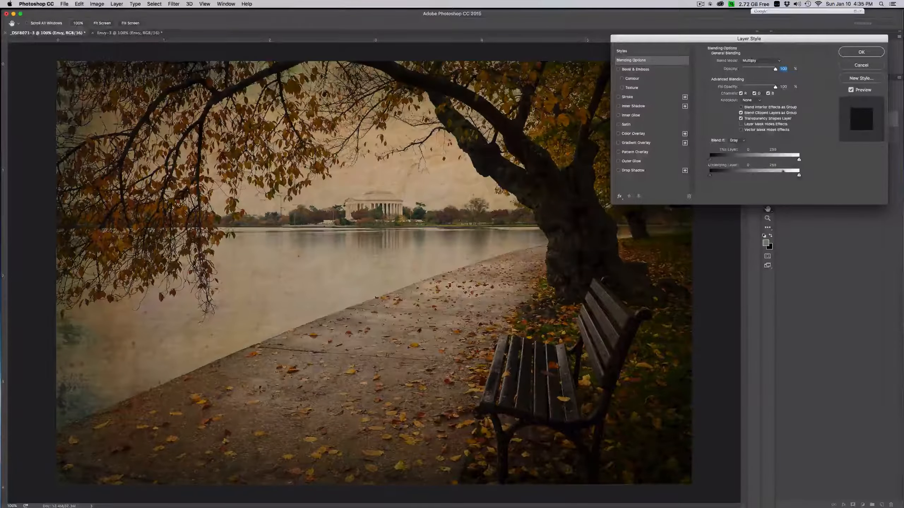
pyautogui.moveTo(798, 159); pyautogui.dragTo(750, 160)
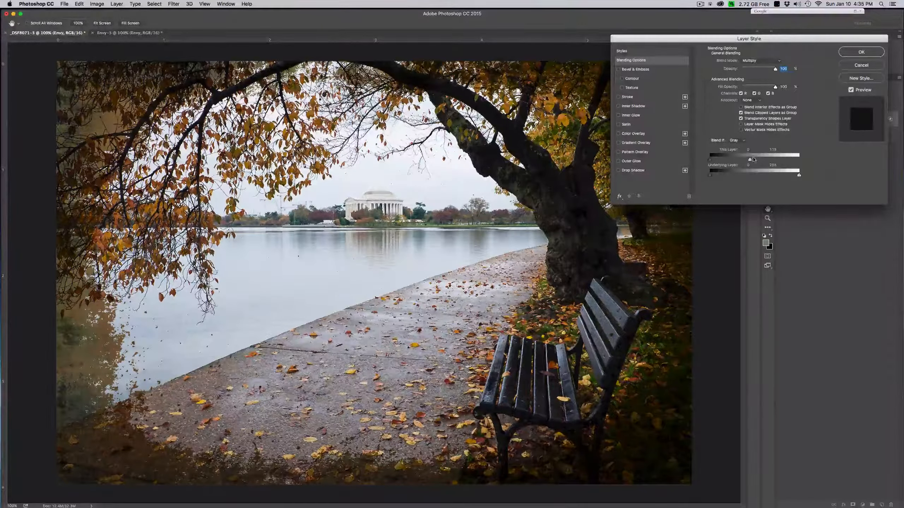
pyautogui.moveTo(754, 160); pyautogui.dragTo(799, 159)
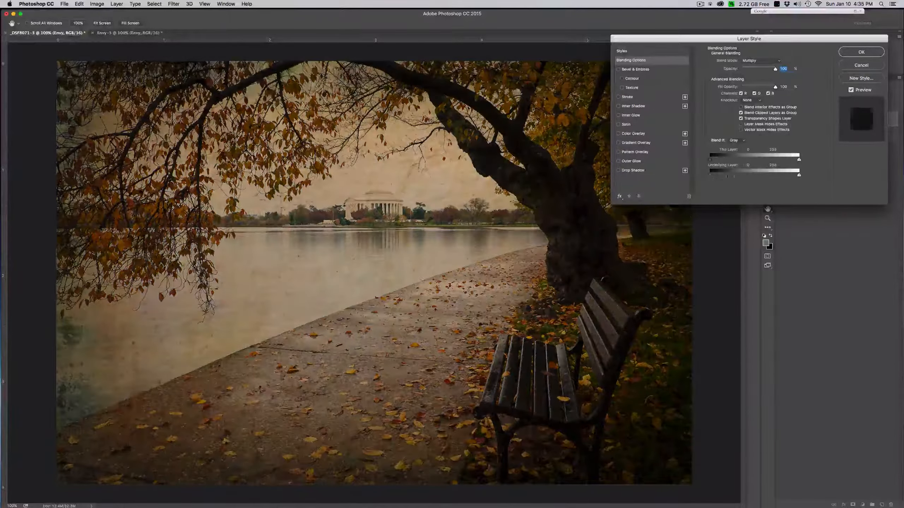
pyautogui.moveTo(709, 175); pyautogui.dragTo(748, 175)
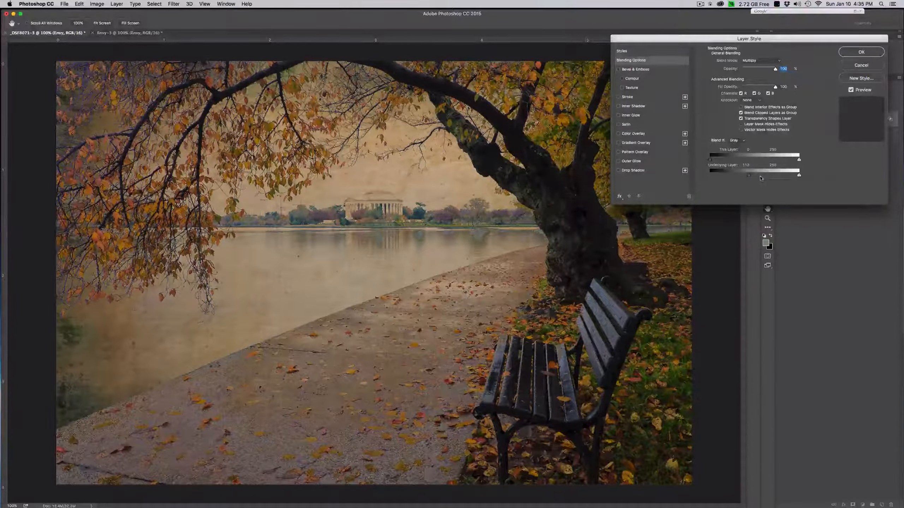
pyautogui.moveTo(749, 175); pyautogui.dragTo(707, 177)
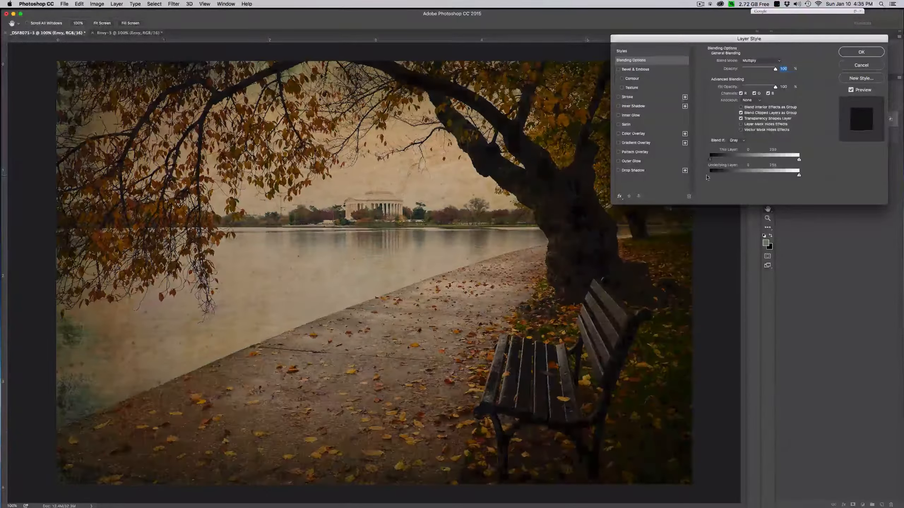
pyautogui.moveTo(798, 175)
pyautogui.mouseDown()
pyautogui.moveTo(752, 175)
pyautogui.moveTo(798, 175)
pyautogui.mouseUp()
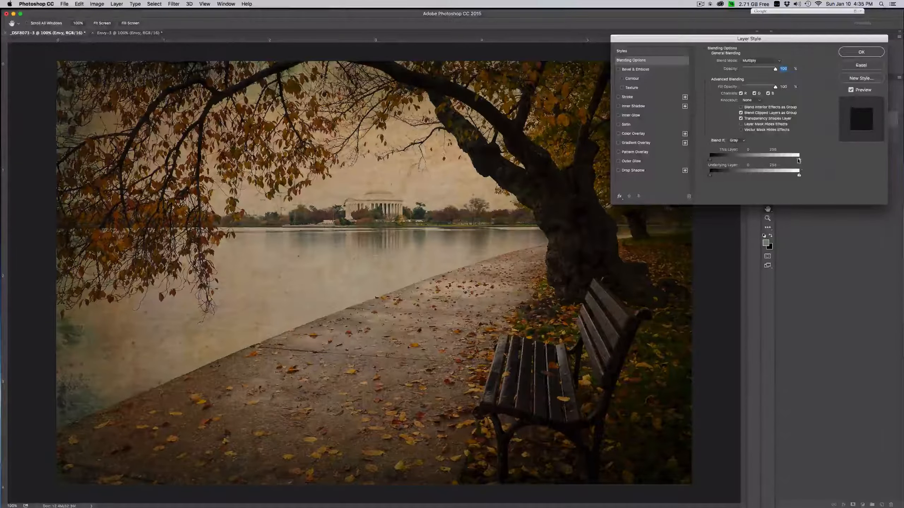
# Step: Split the white Blend If slider of This Layer, lower its inner half to about 90 with the outer half at 255, and apply the blending
pyautogui.moveTo(799, 159); pyautogui.dragTo(789, 160)
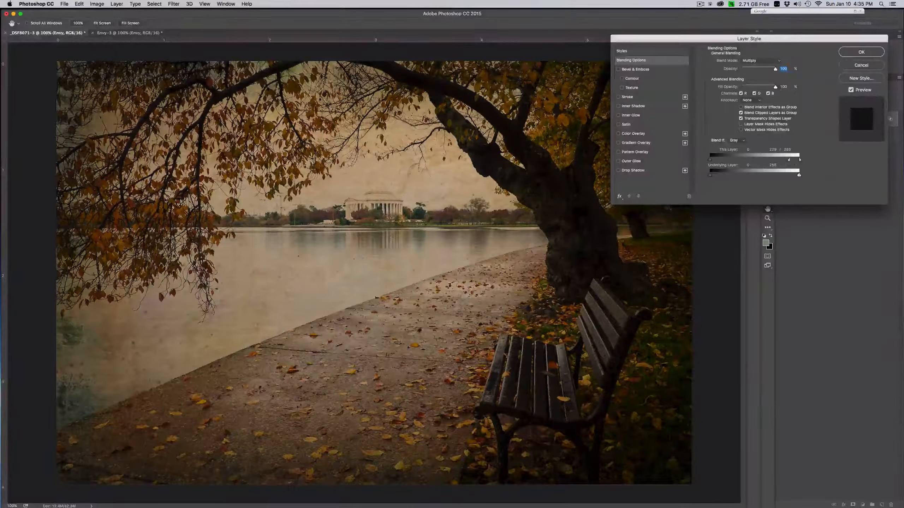
pyautogui.press('alt')
pyautogui.moveTo(788, 161); pyautogui.dragTo(746, 161)
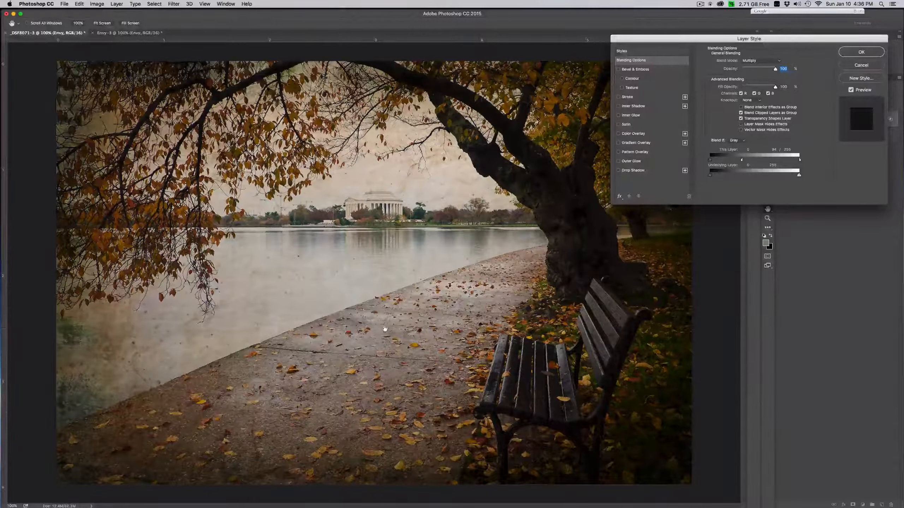
pyautogui.moveTo(749, 38); pyautogui.dragTo(754, 178)
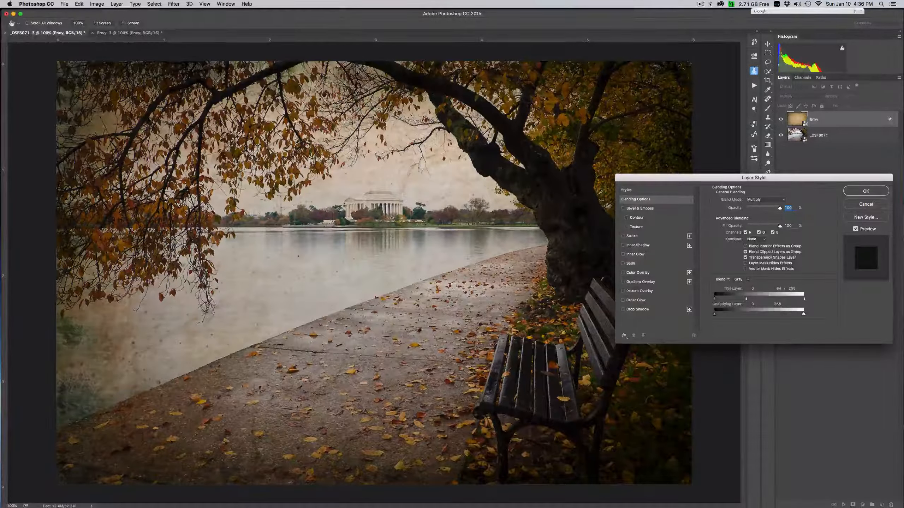
pyautogui.click(868, 191)
pyautogui.press('g')
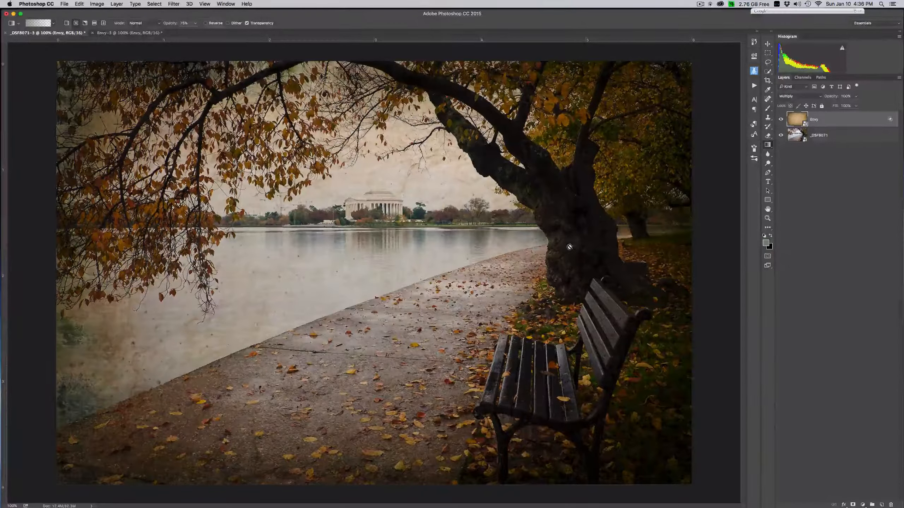
pyautogui.click(856, 96)
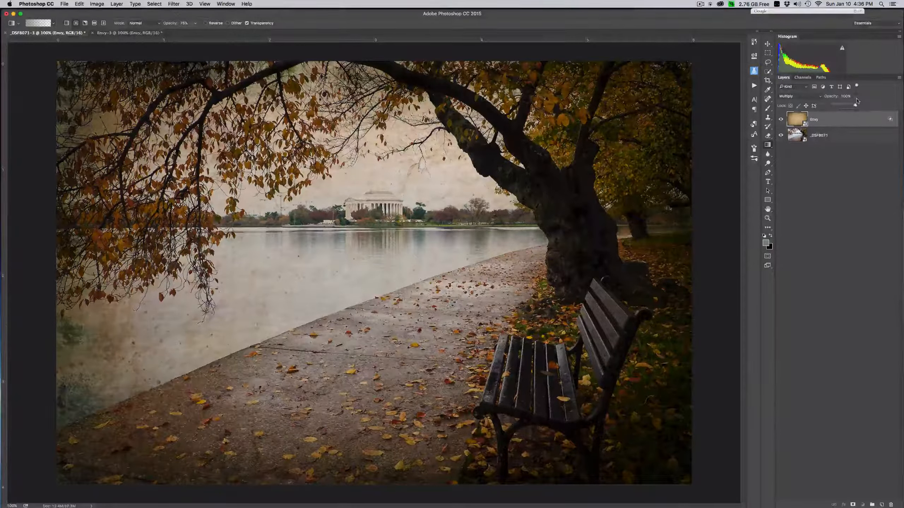
pyautogui.moveTo(856, 106); pyautogui.dragTo(855, 106)
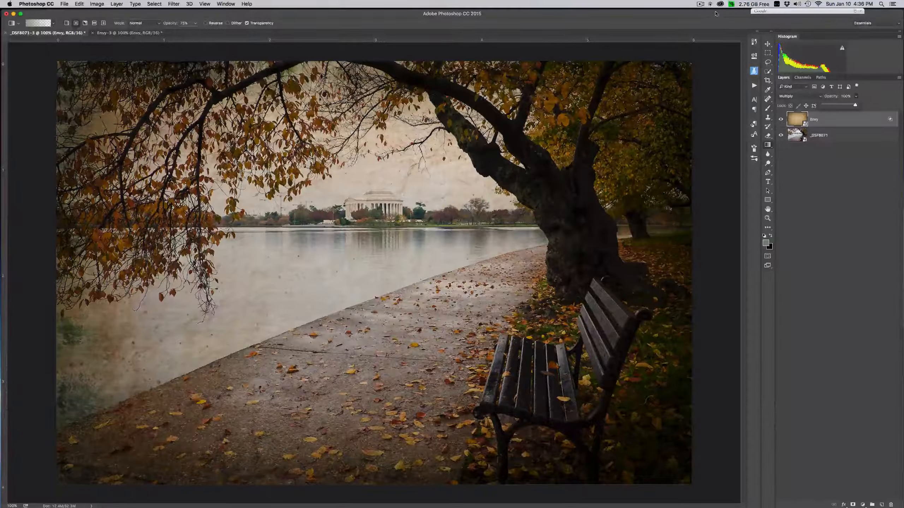
pyautogui.click(699, 4)
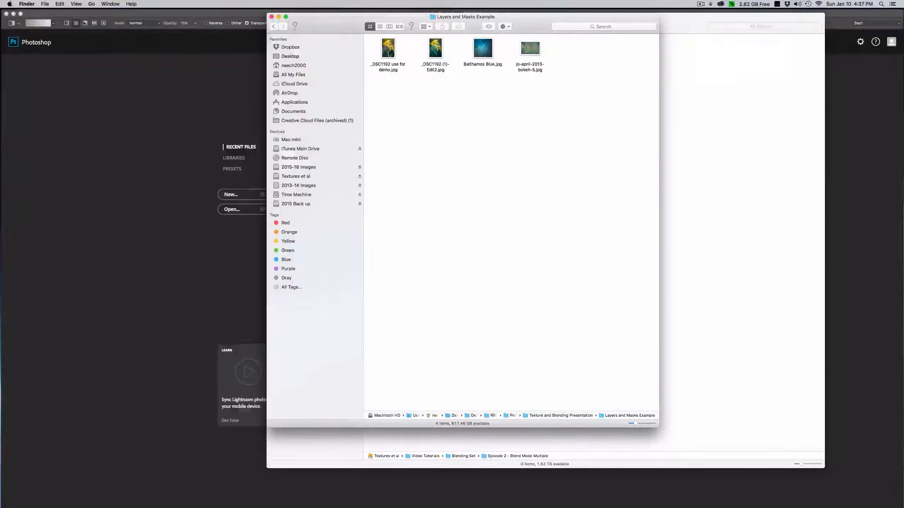
# Step: Open _DSC1192 use for demo.jpg, Balthamos Blue.jpg and jo-april-2013-bokeh-5.jpg from Finder in Photoshop through Camera Raw
pyautogui.click(392, 72)
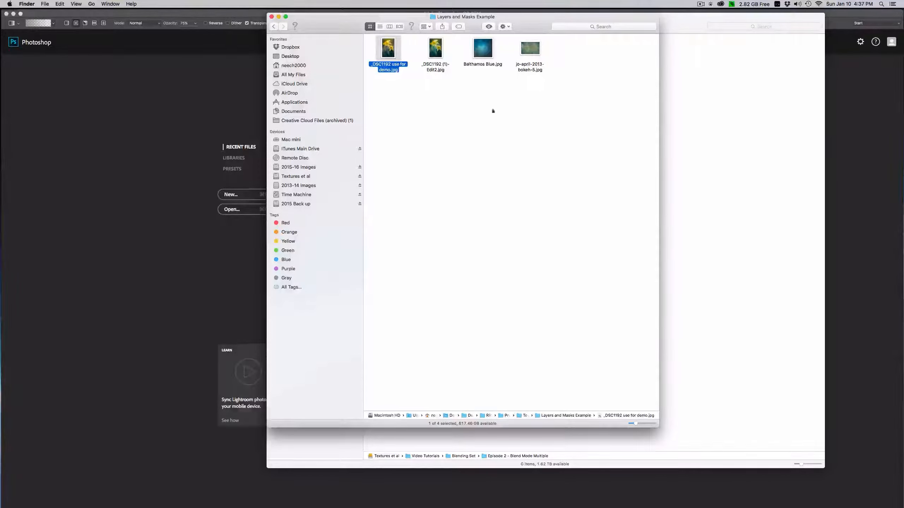
pyautogui.keyDown('super'); pyautogui.click(483, 50); pyautogui.keyUp('super')
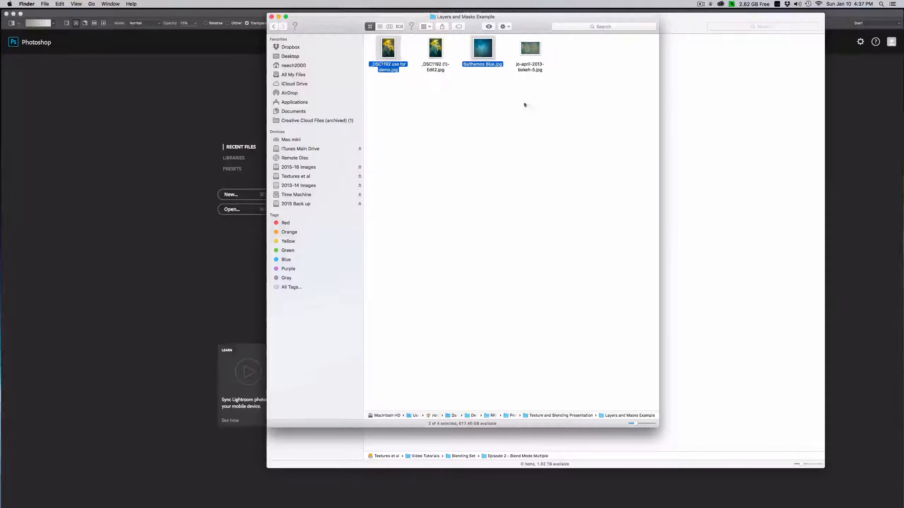
pyautogui.keyDown('super'); pyautogui.click(531, 49); pyautogui.keyUp('super')
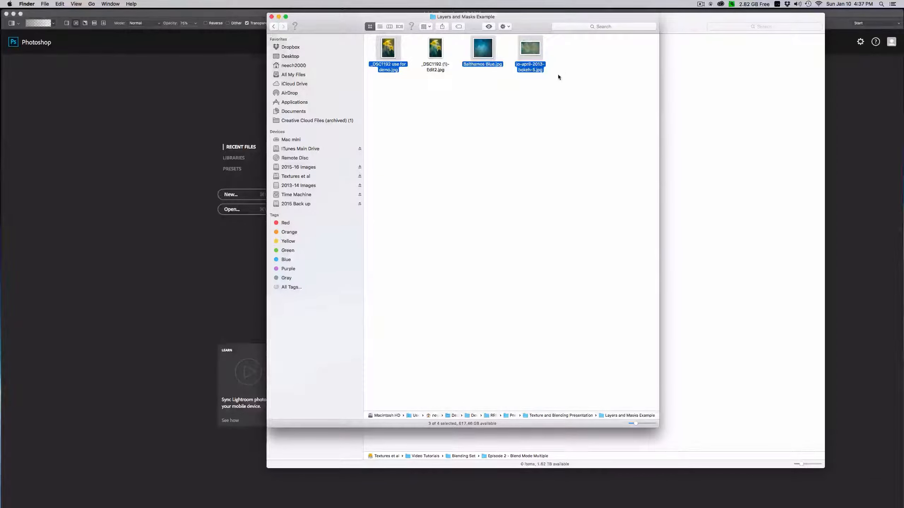
pyautogui.moveTo(531, 50); pyautogui.dragTo(890, 93)
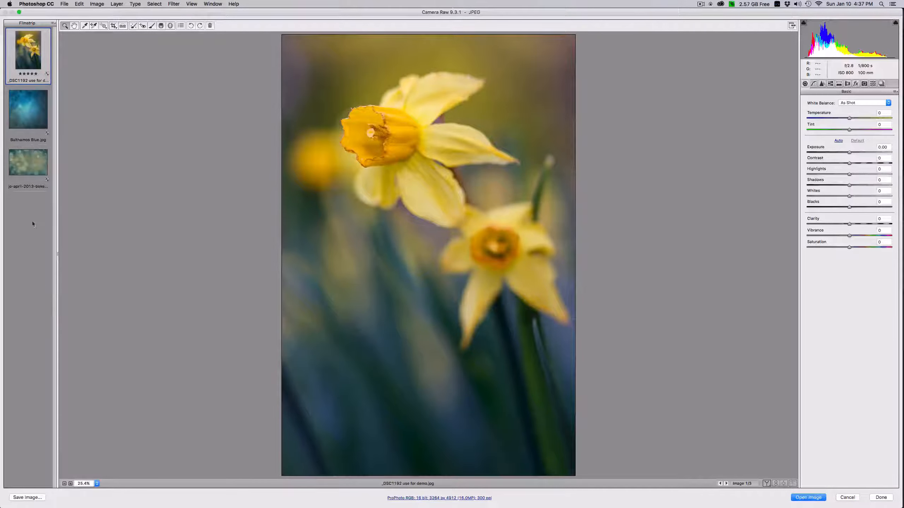
pyautogui.keyDown('shift'); pyautogui.click(22, 163); pyautogui.keyUp('shift')
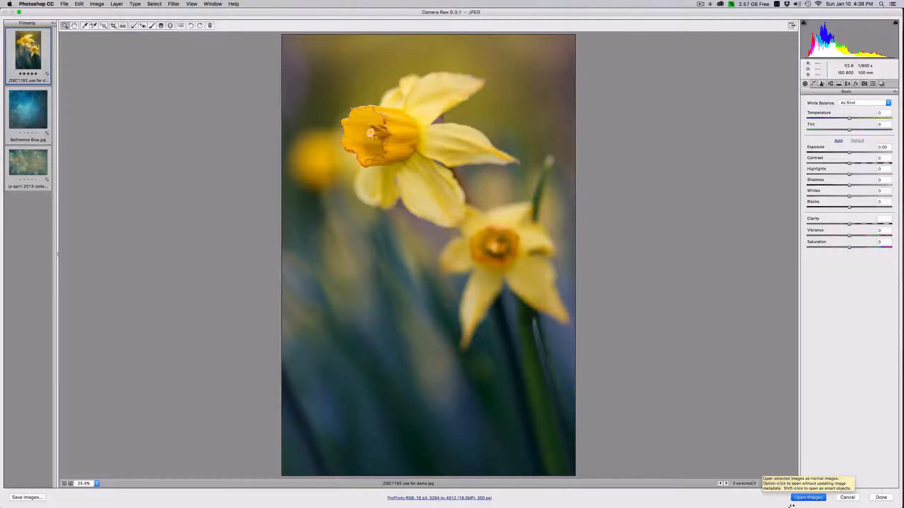
pyautogui.click(792, 499)
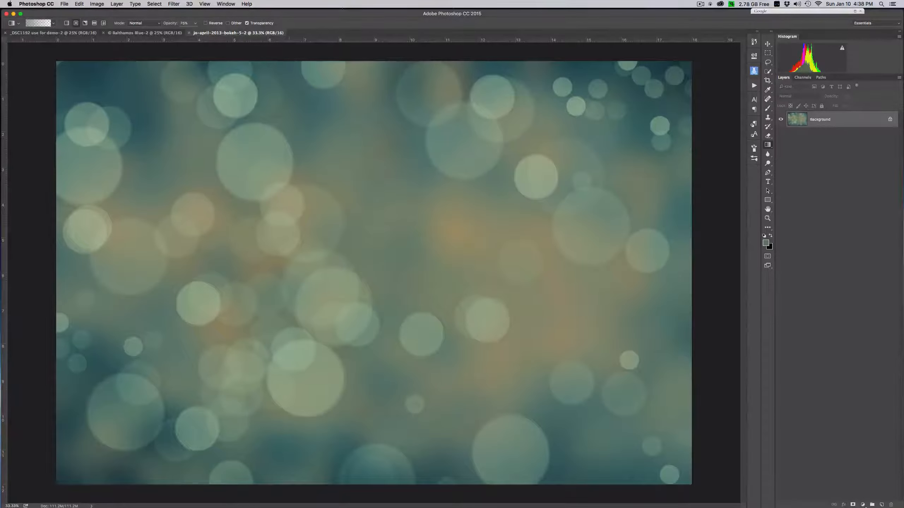
# Step: Look through the open daffodil, Balthamos Blue and bokeh documents, finishing on the bokeh texture
pyautogui.click(167, 33)
pyautogui.click(83, 33)
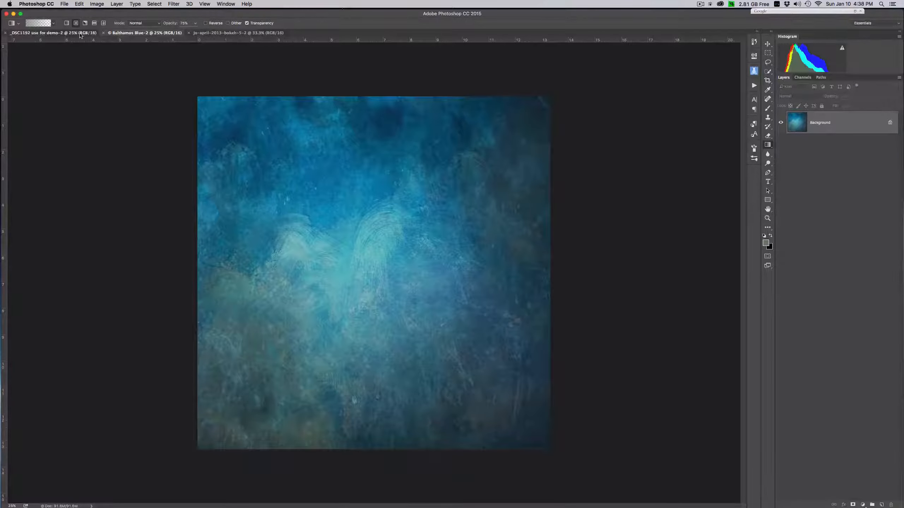
pyautogui.click(157, 32)
pyautogui.click(219, 33)
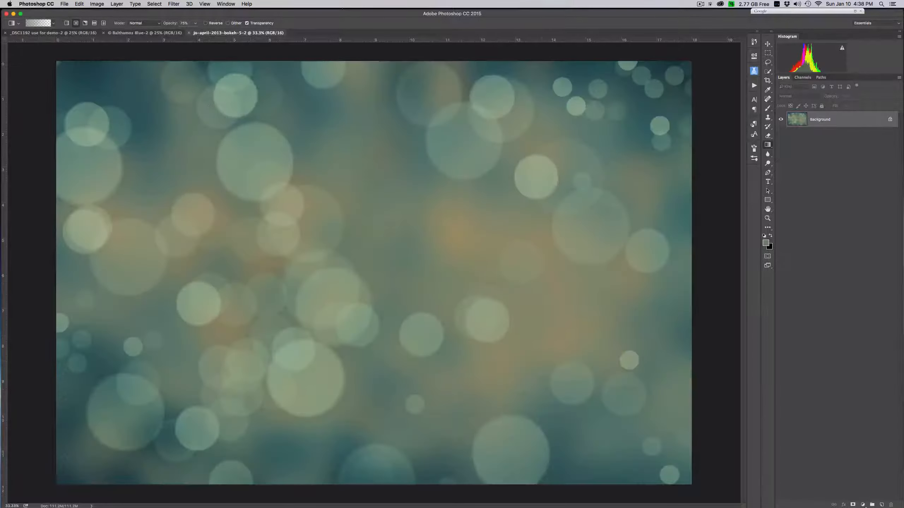